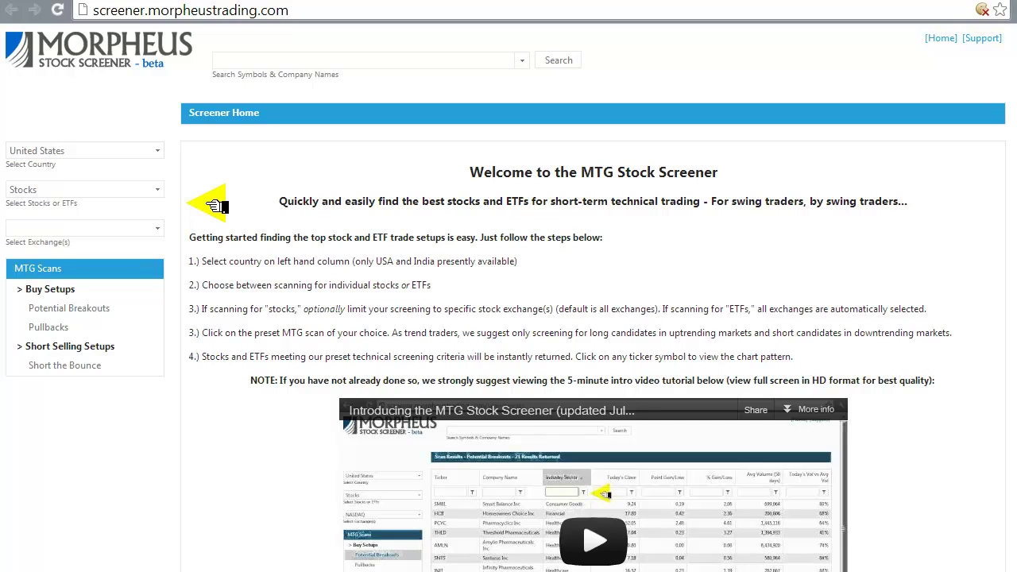
Step: Limit the US stock screening to the NASDAQ exchange and run the Potential Breakouts scan
left_click(165, 228)
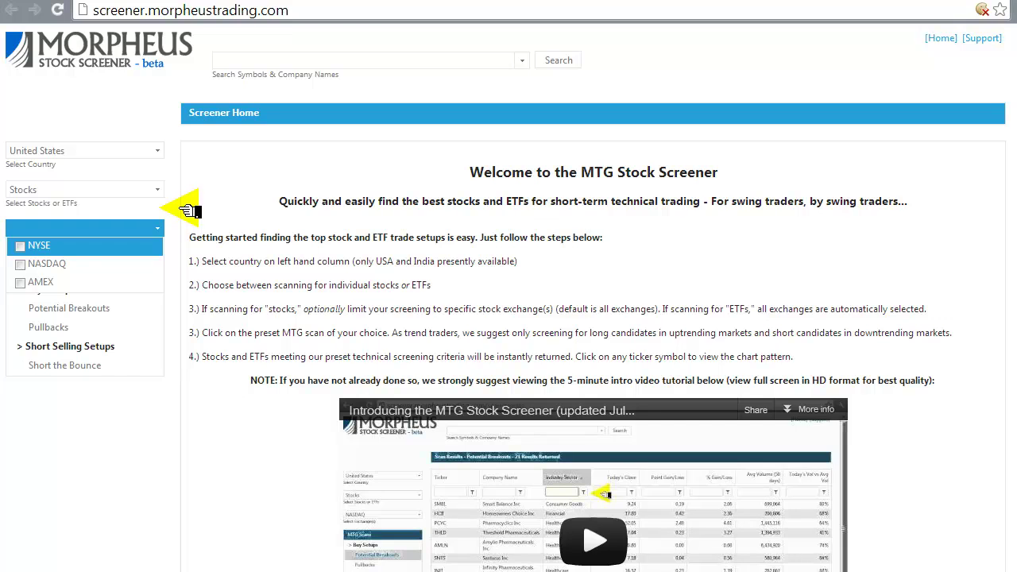
left_click(21, 264)
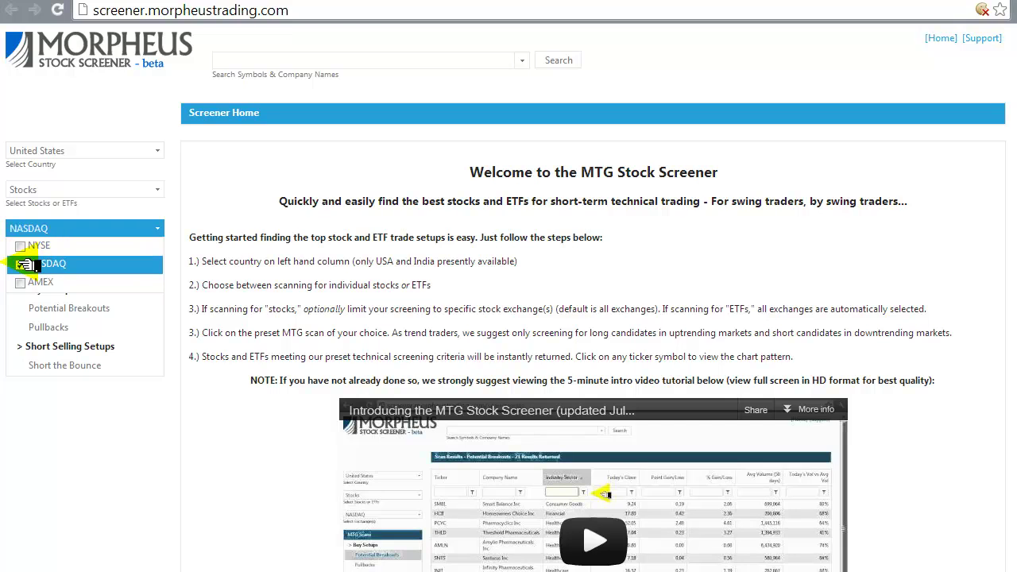
left_click(215, 237)
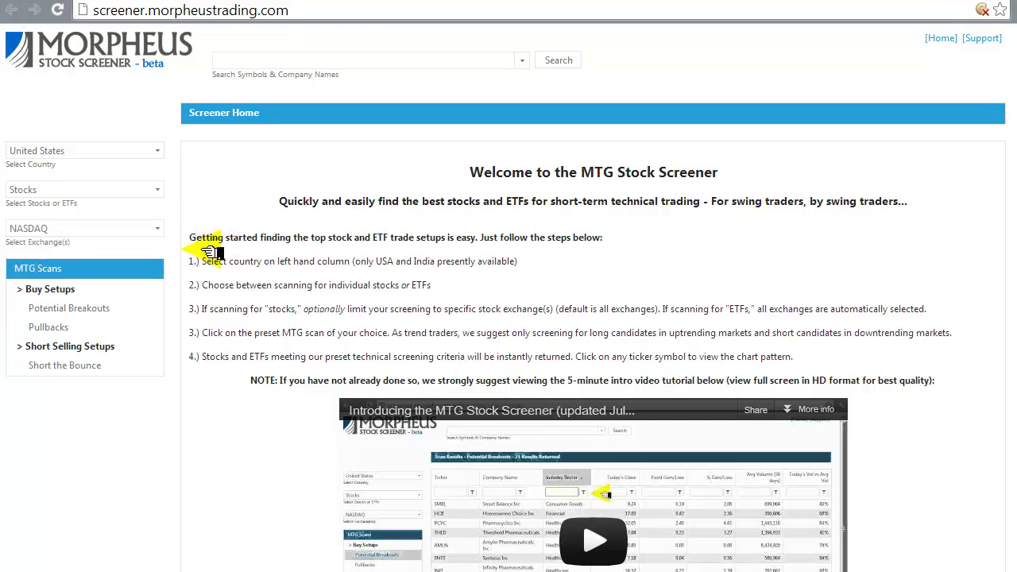
left_click(67, 310)
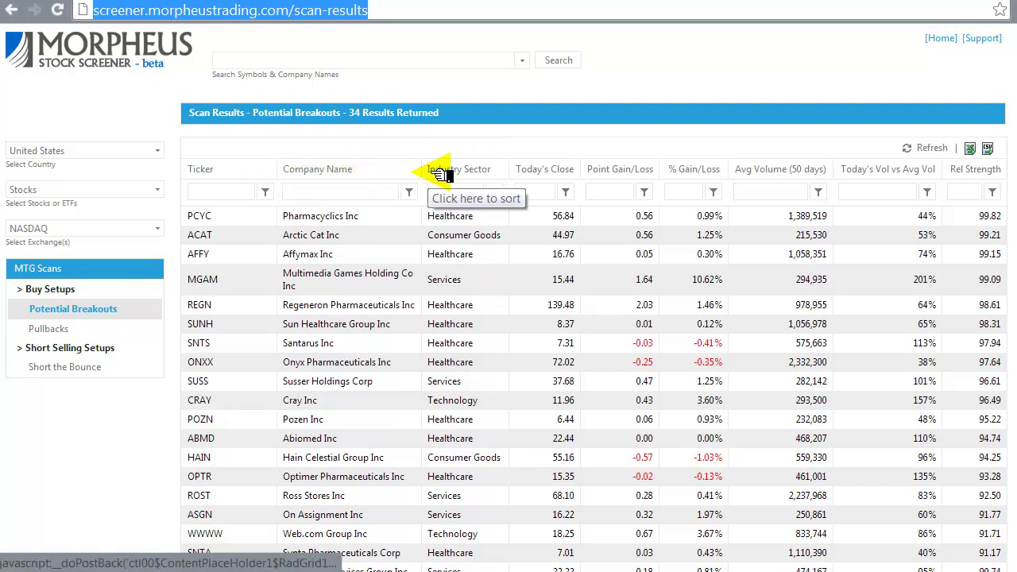
Step: Sort the scan results by Industry Sector in ascending order and review how the stocks group by sector
left_click(464, 173)
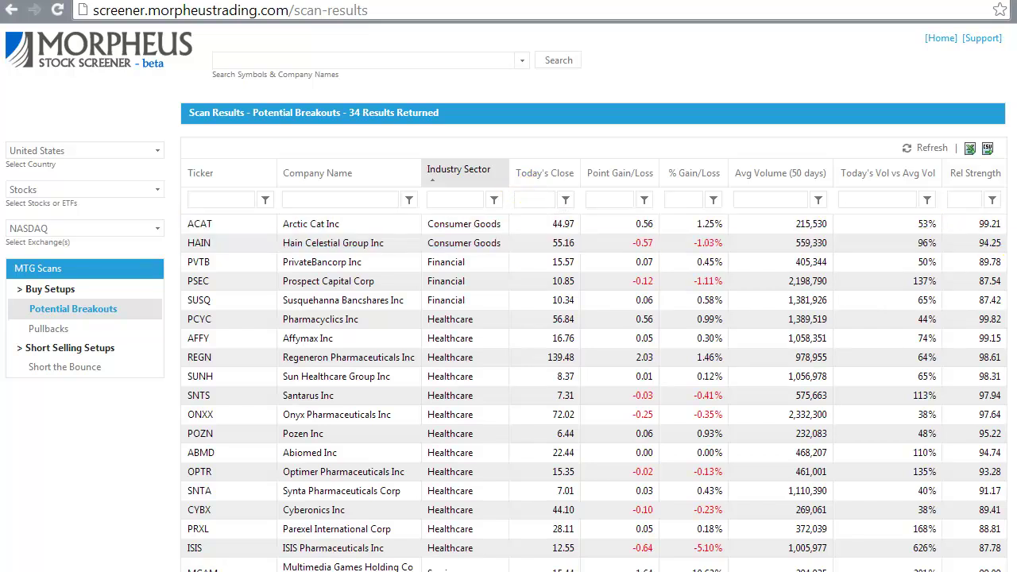
scroll(273, 231, "down", 4)
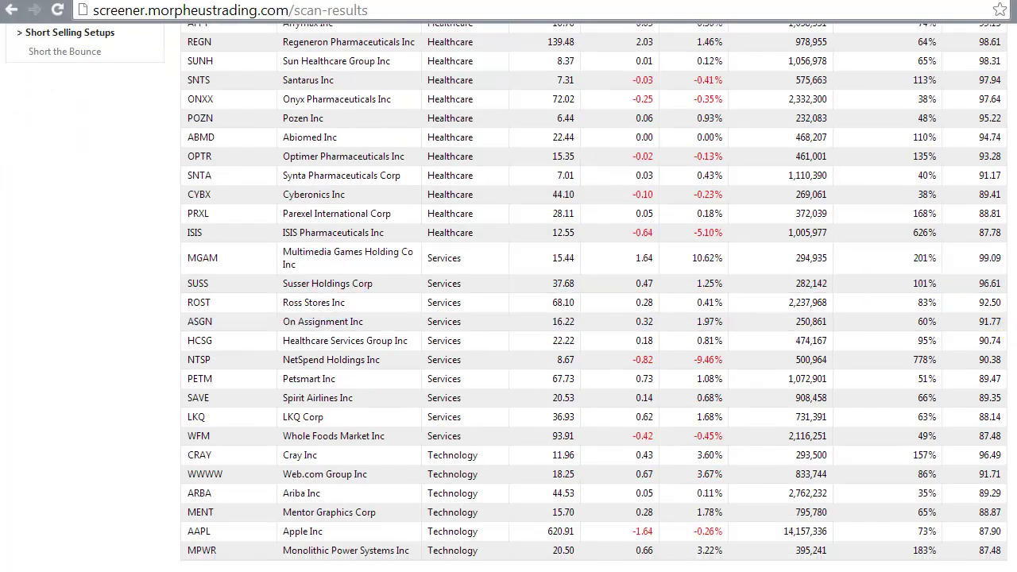
scroll(509, 296, "up", 2)
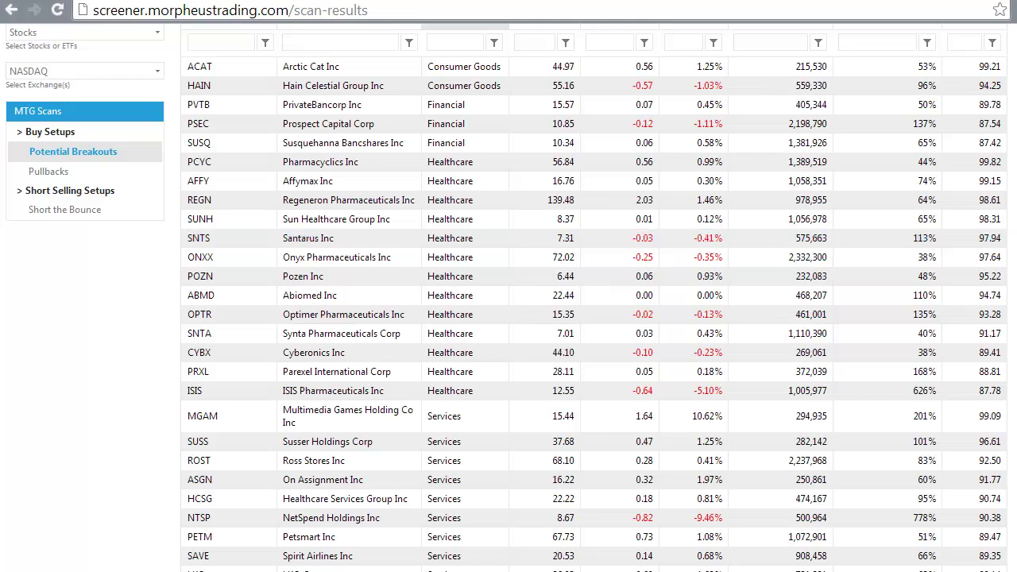
scroll(595, 318, "up", 3)
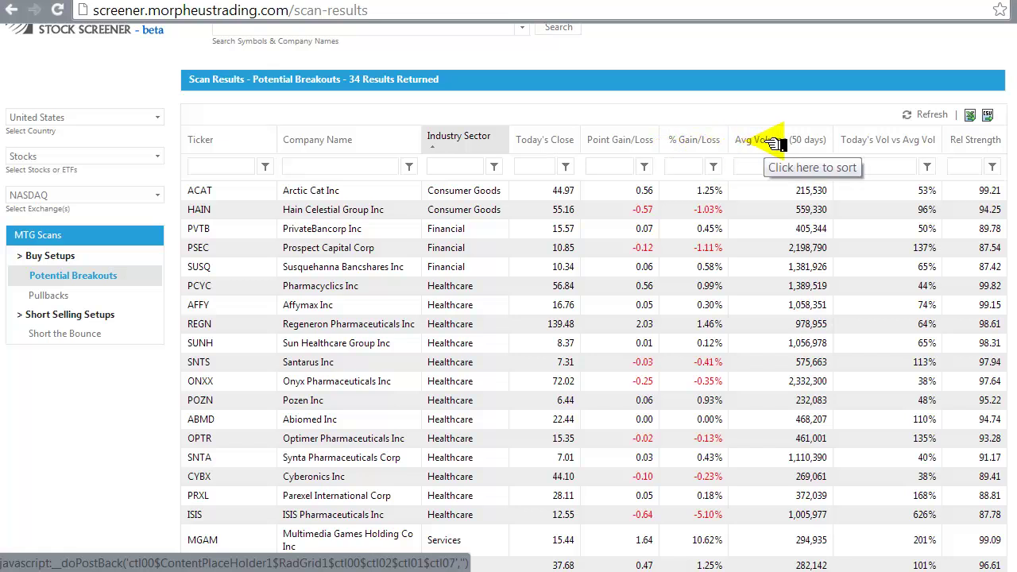
Step: Sort the scan results by Today's Vol vs Avg Vol in descending order
left_click(887, 147)
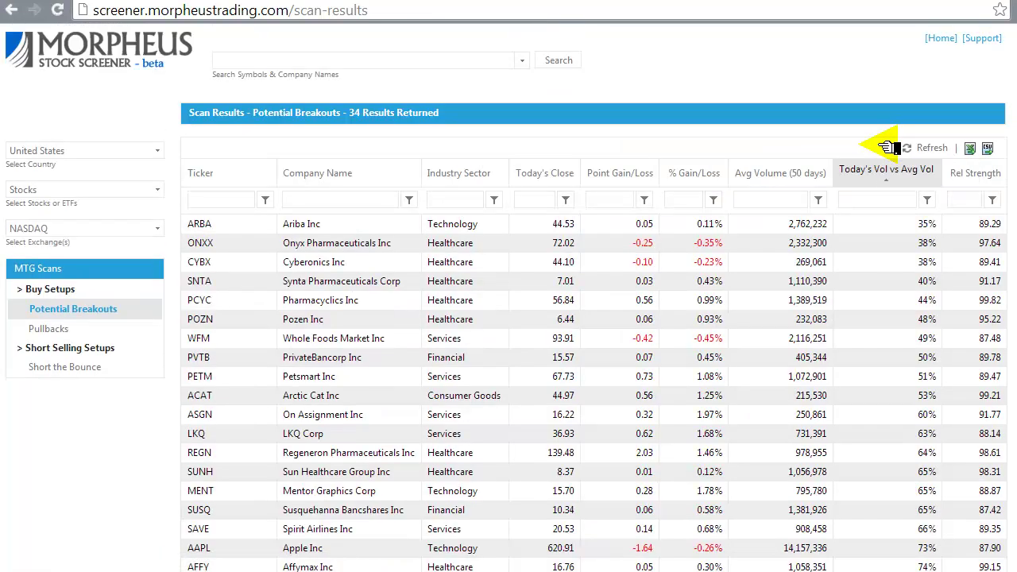
left_click(896, 171)
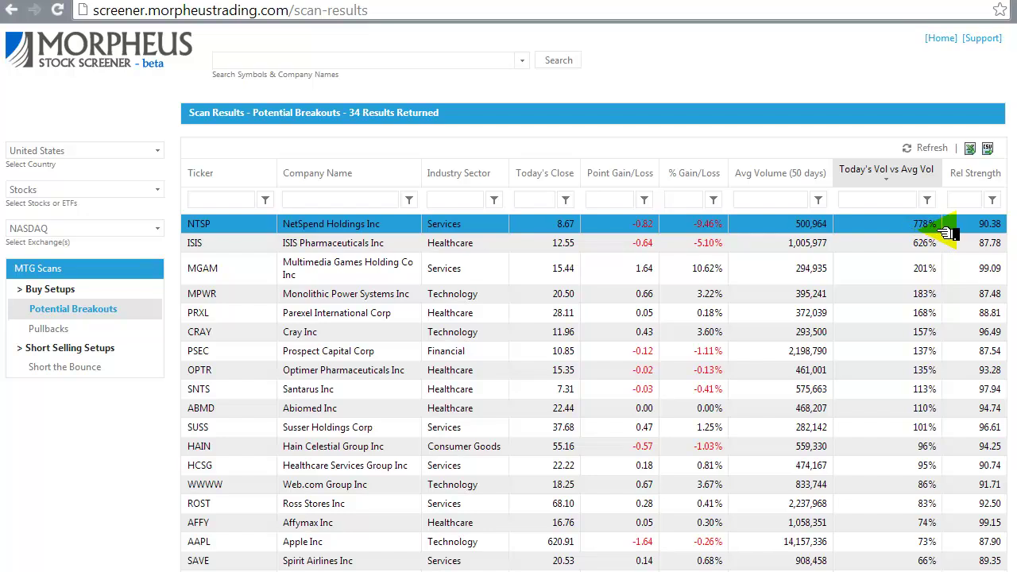
Step: Sort the scan results by Rel Strength in descending order and look through the ranked list
left_click(984, 176)
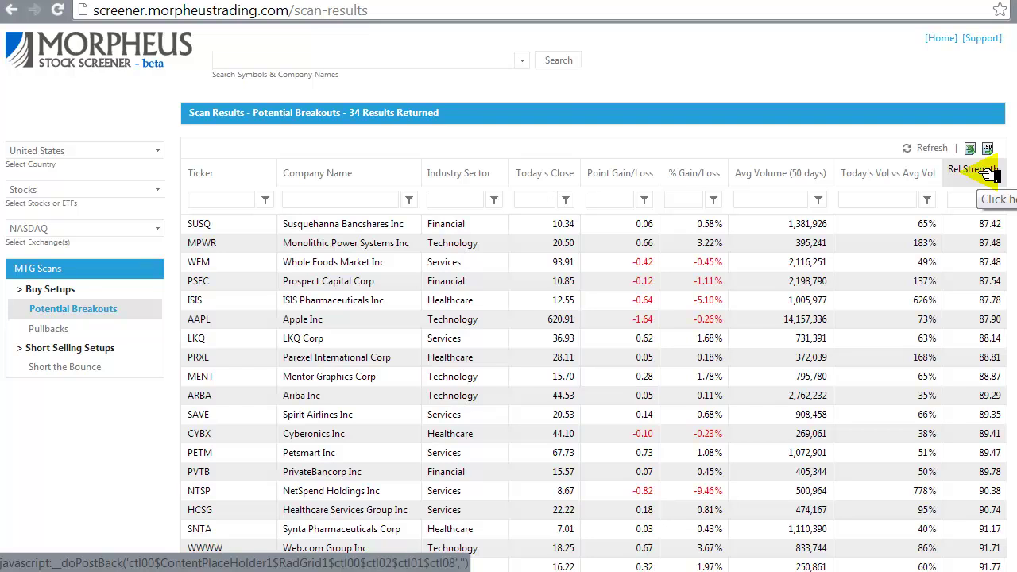
left_click(990, 173)
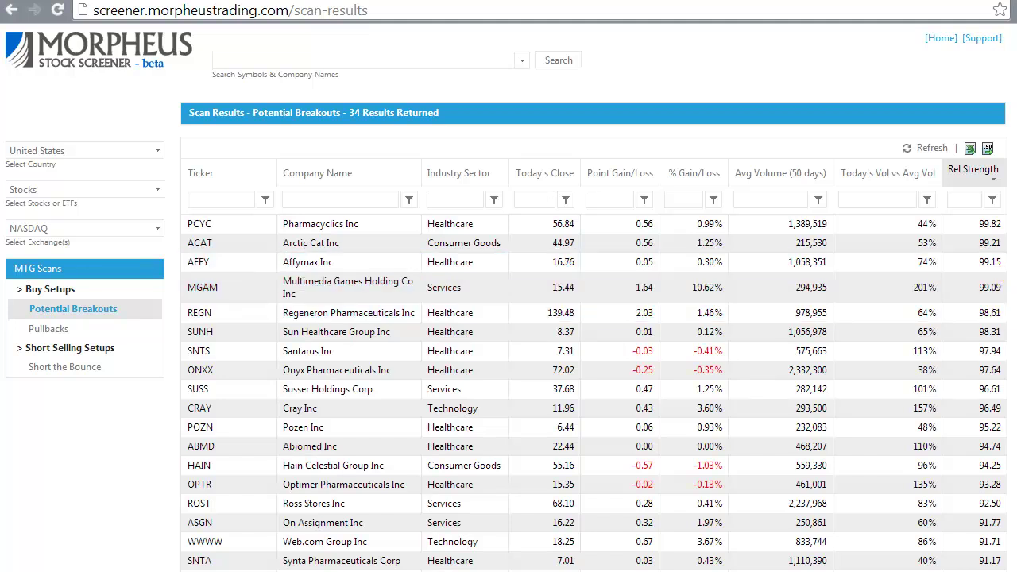
scroll(509, 318, "down", 5)
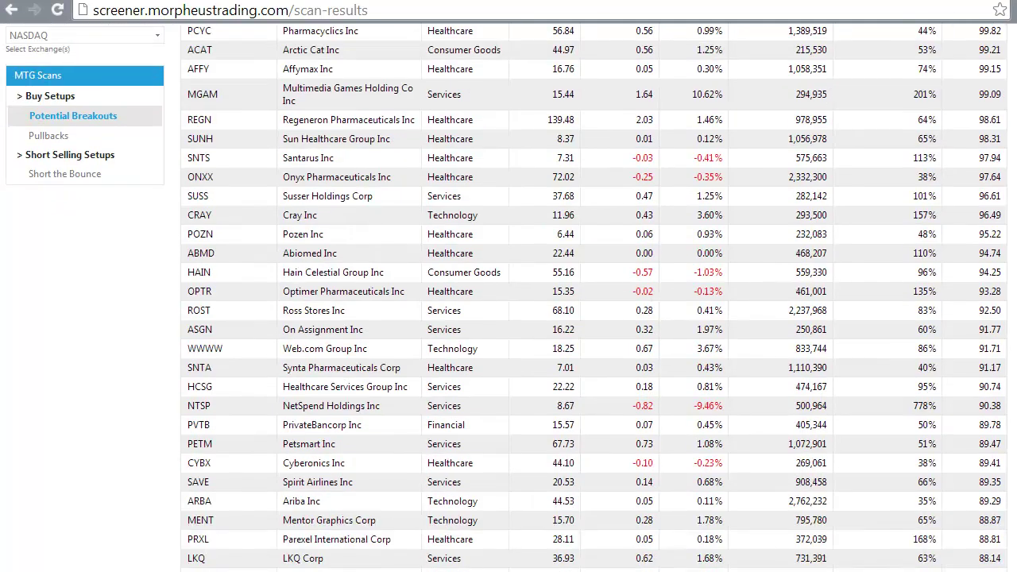
scroll(556, 294, "up", 2)
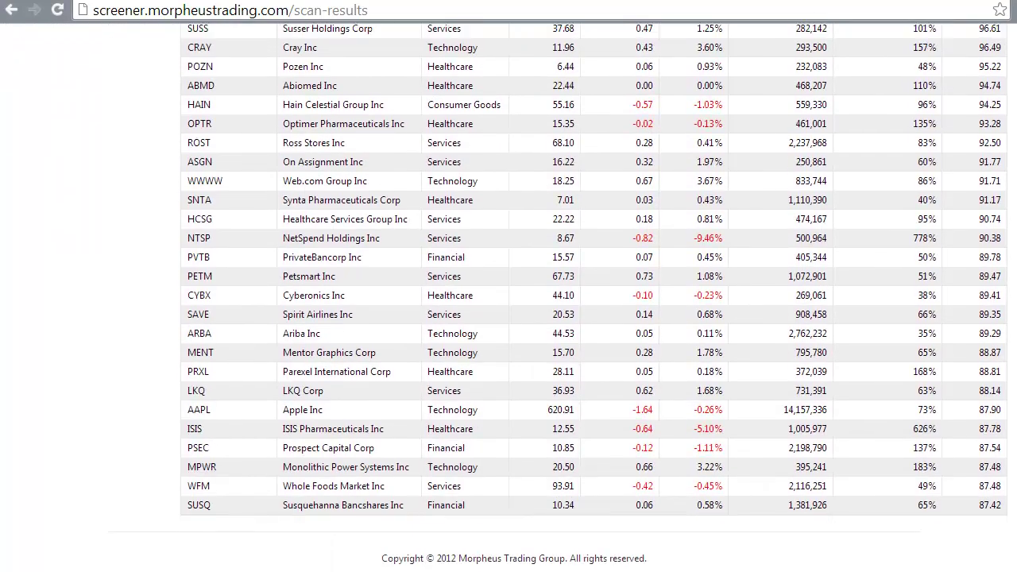
scroll(556, 294, "down", 1)
scroll(557, 294, "down", 1)
scroll(556, 294, "up", 2)
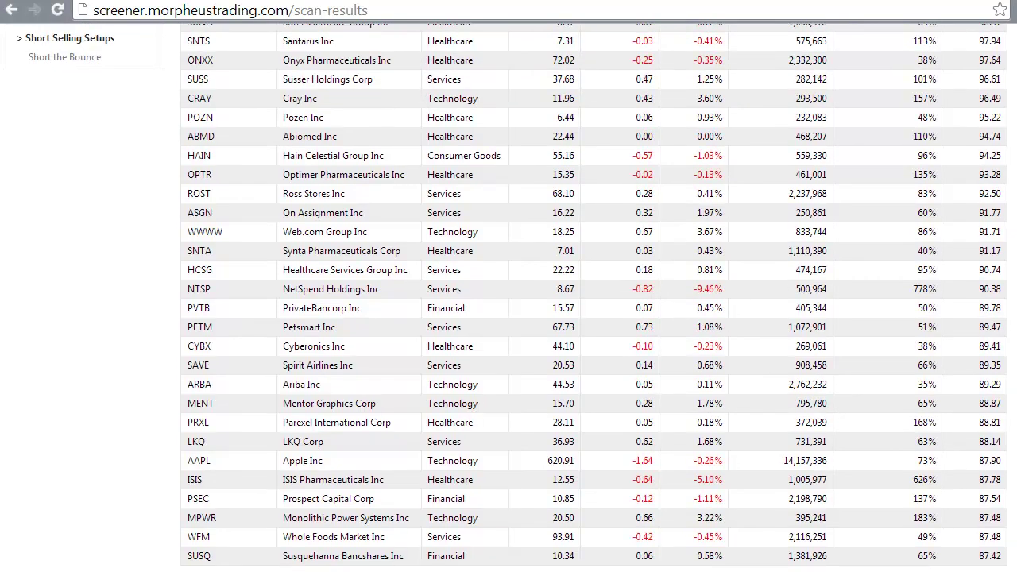
scroll(557, 294, "up", 4)
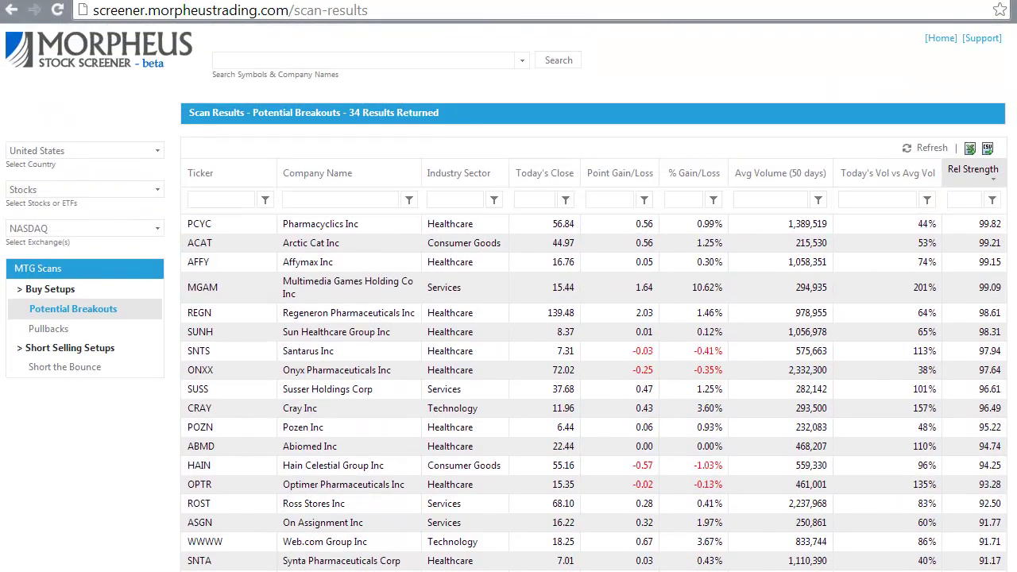
left_click(987, 223)
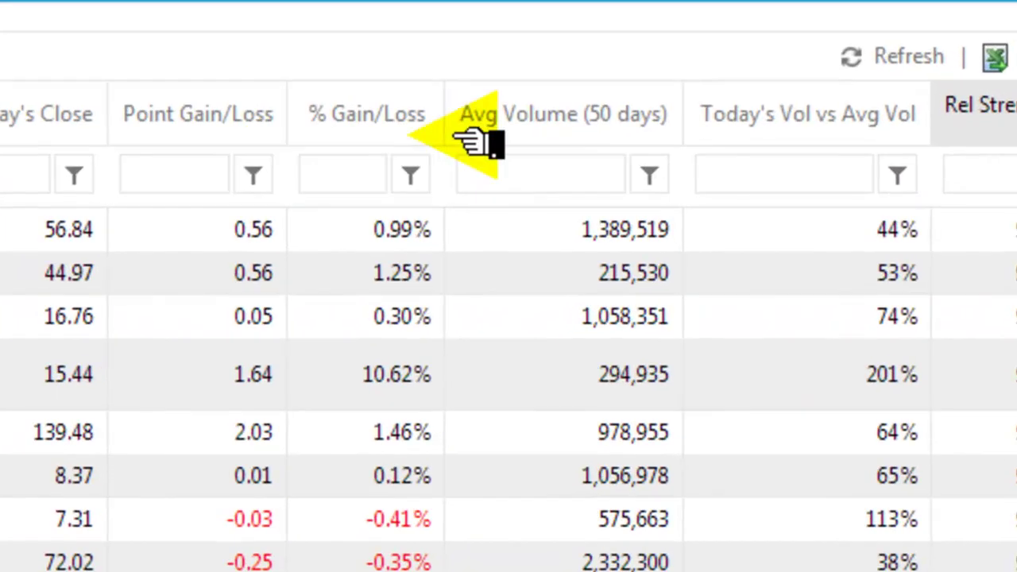
Step: Filter the results to stocks with an Avg Volume (50 days) greater than or equal to 500000
left_click(533, 168)
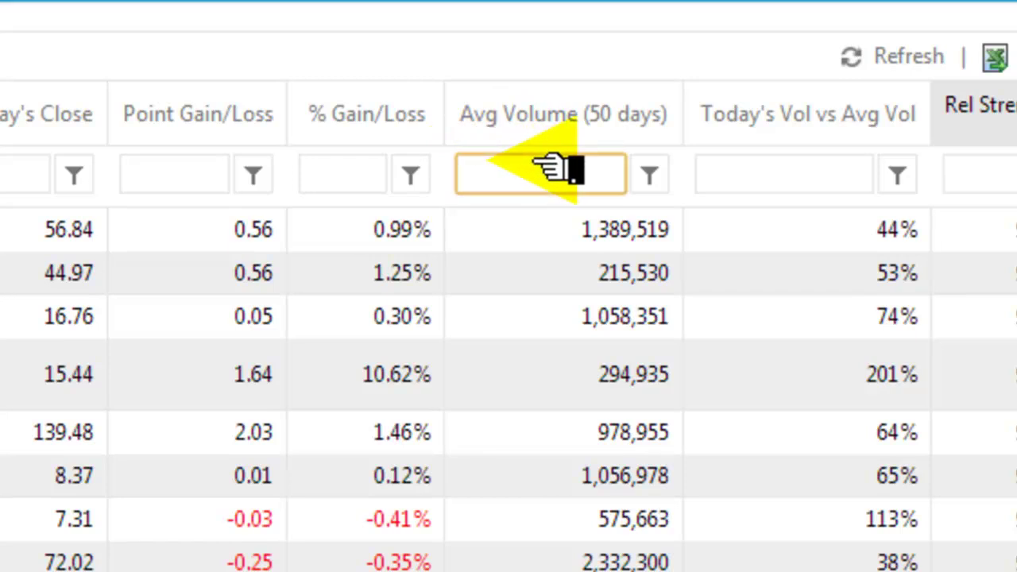
type("500000")
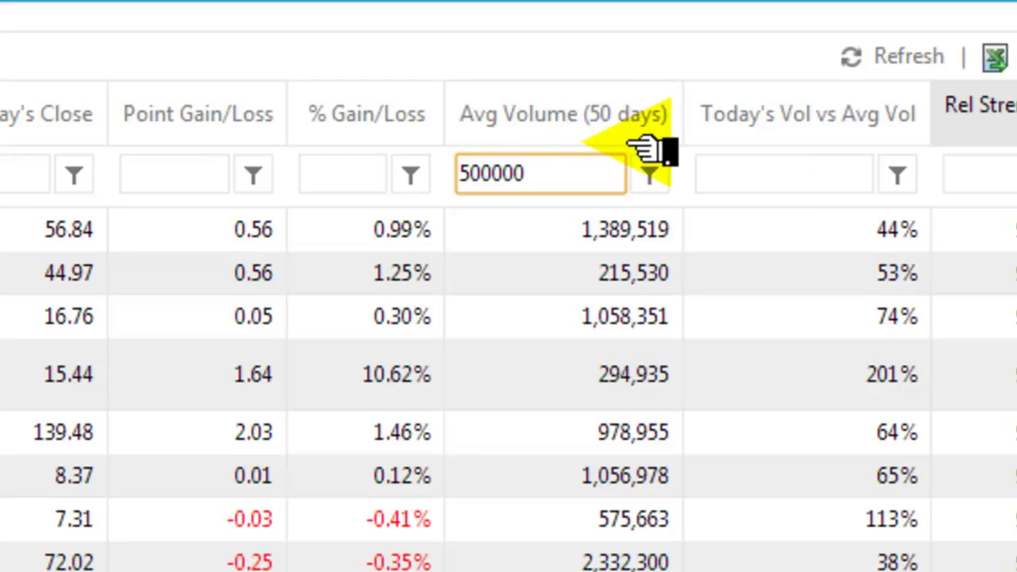
left_click(651, 177)
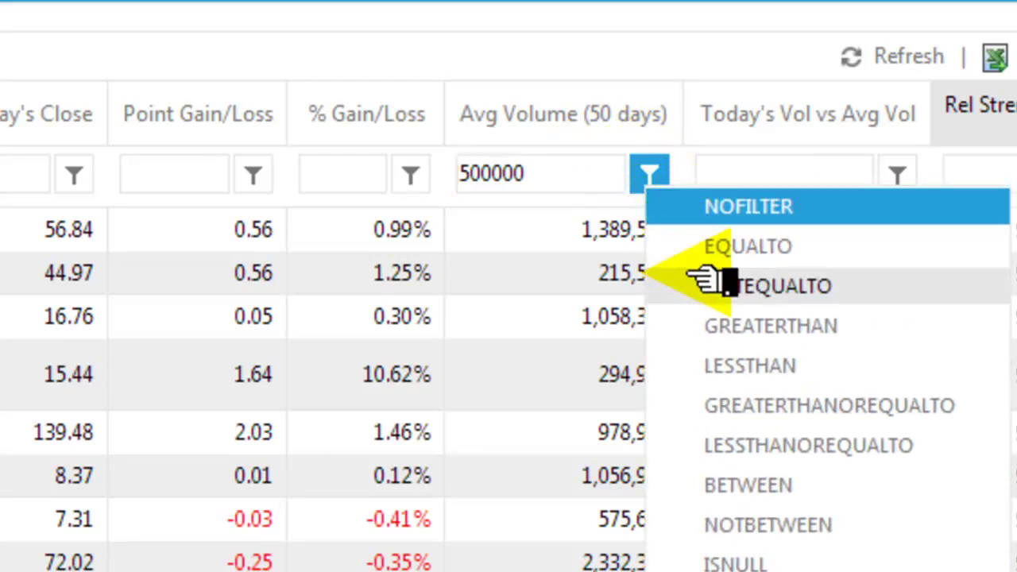
left_click(759, 404)
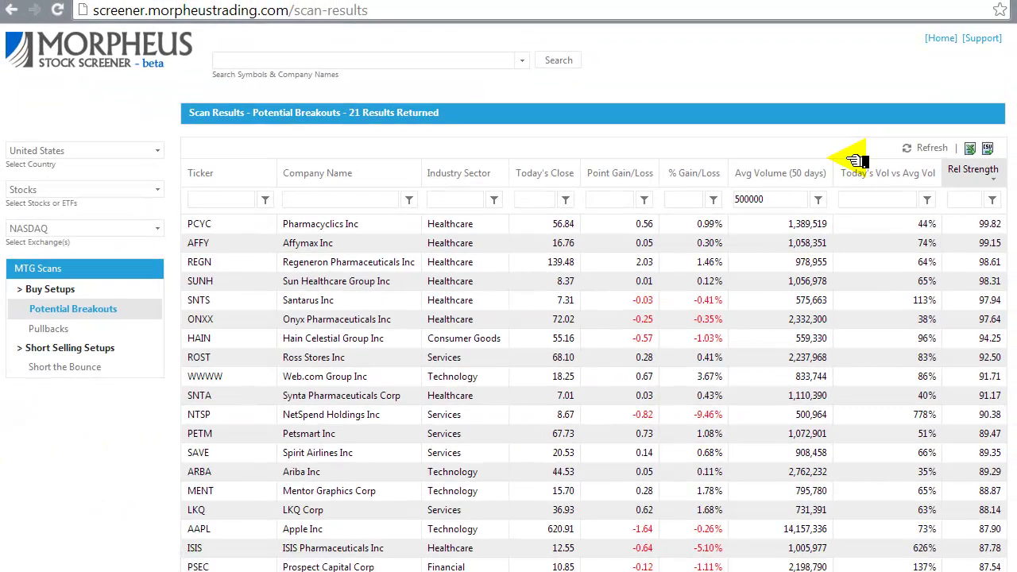
Step: Examine the volume-filtered list of potential breakout stocks from the strongest to the weakest relative strength
left_click(940, 243)
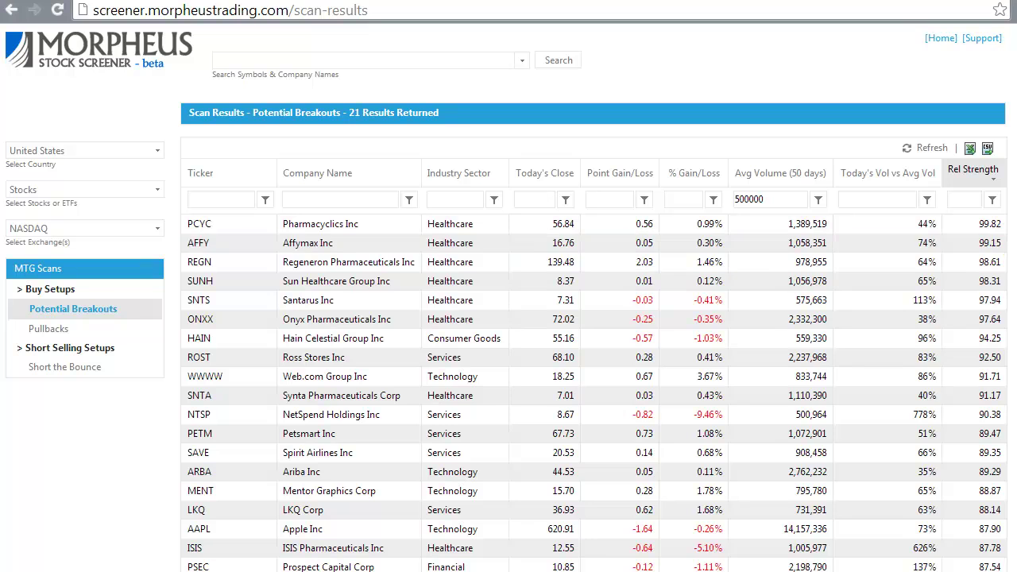
scroll(593, 358, "down", 2)
scroll(593, 357, "up", 2)
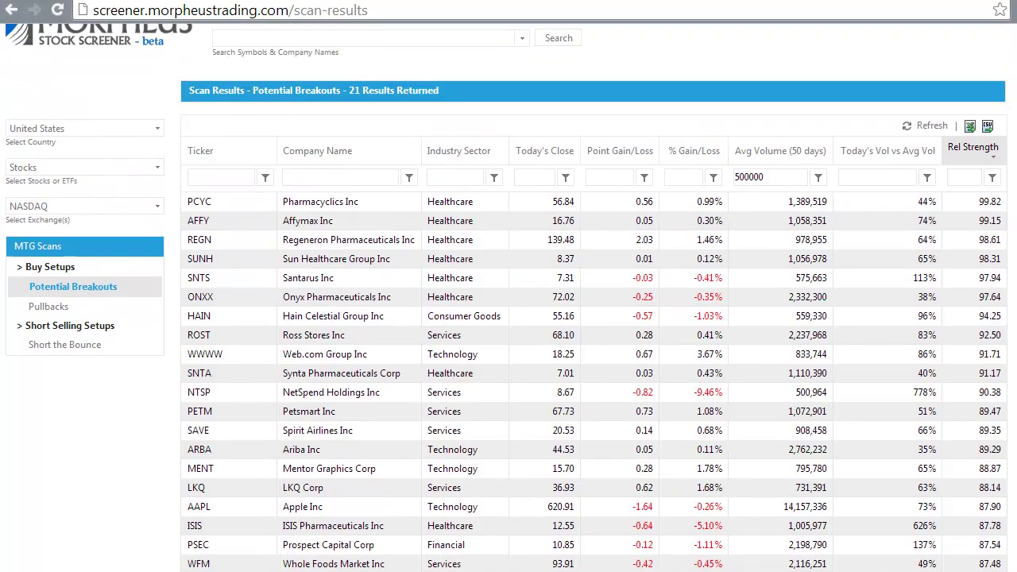
scroll(593, 358, "down", 2)
scroll(593, 358, "up", 2)
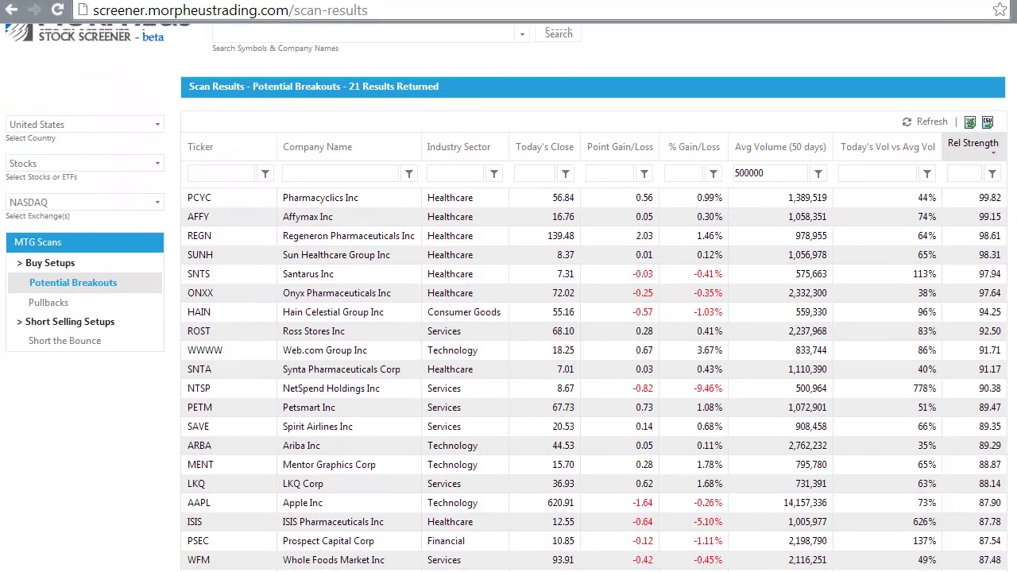
scroll(593, 358, "down", 1)
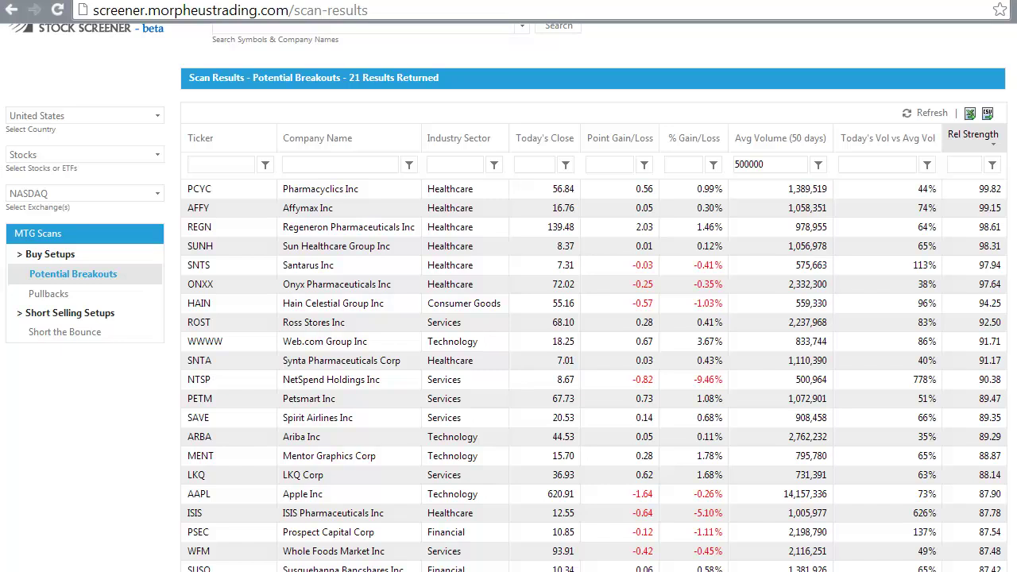
scroll(509, 318, "down", 2)
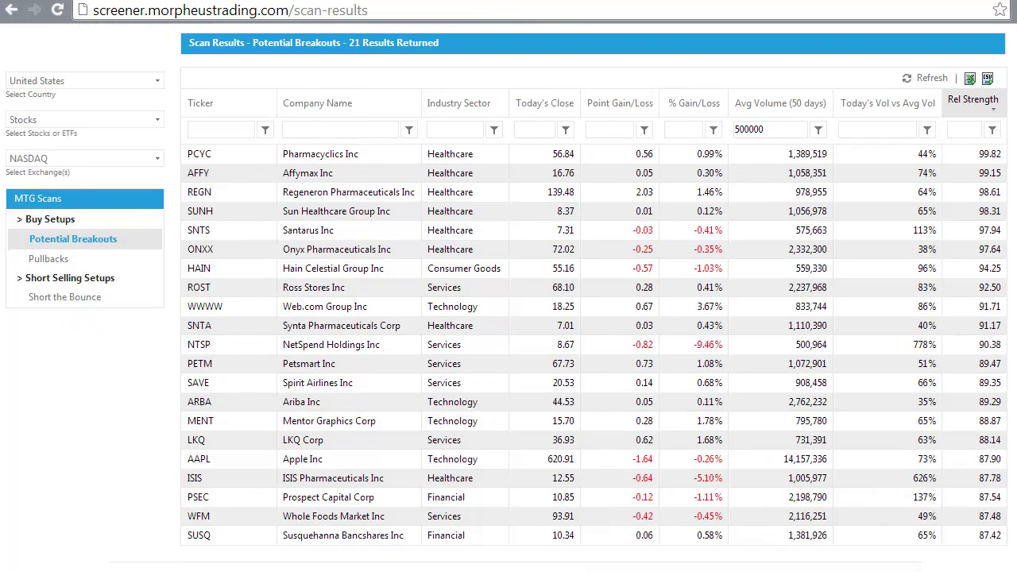
scroll(997, 143, "up", 1)
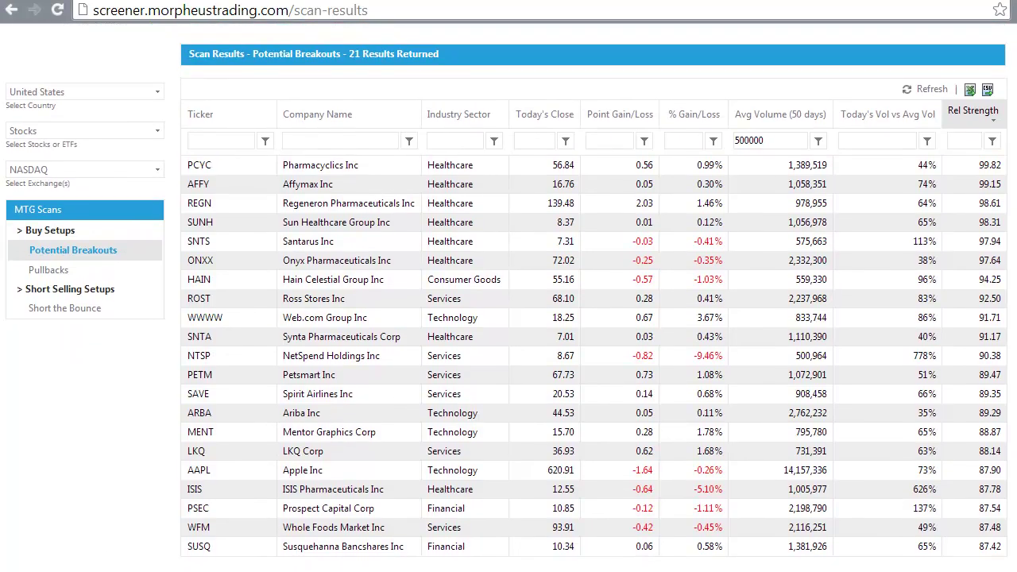
Step: Open the PCYC (Pharmacyclics Inc) chart, try shorter date ranges, and widen the range to start in late 2011
left_click(222, 161)
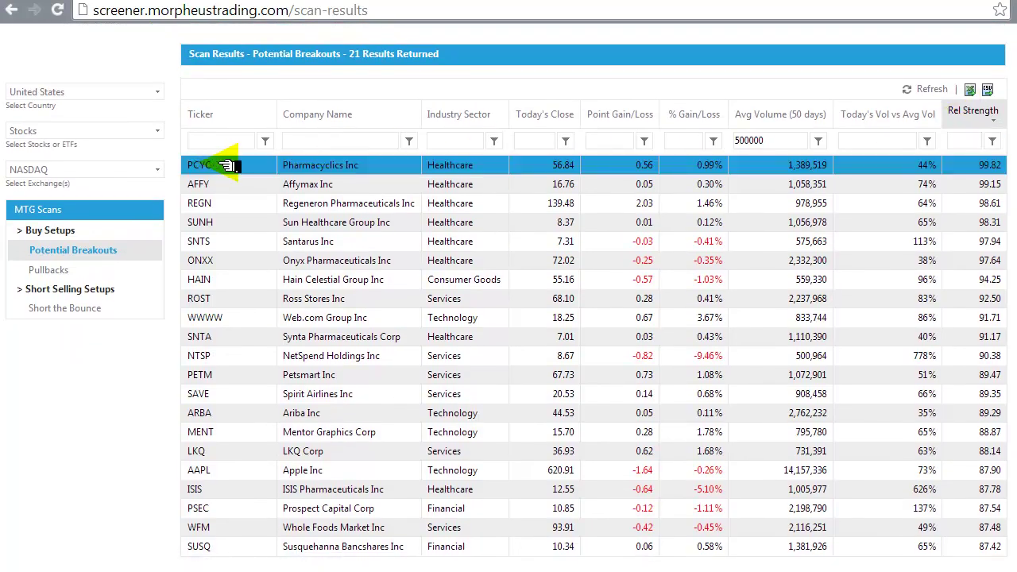
left_click(310, 165)
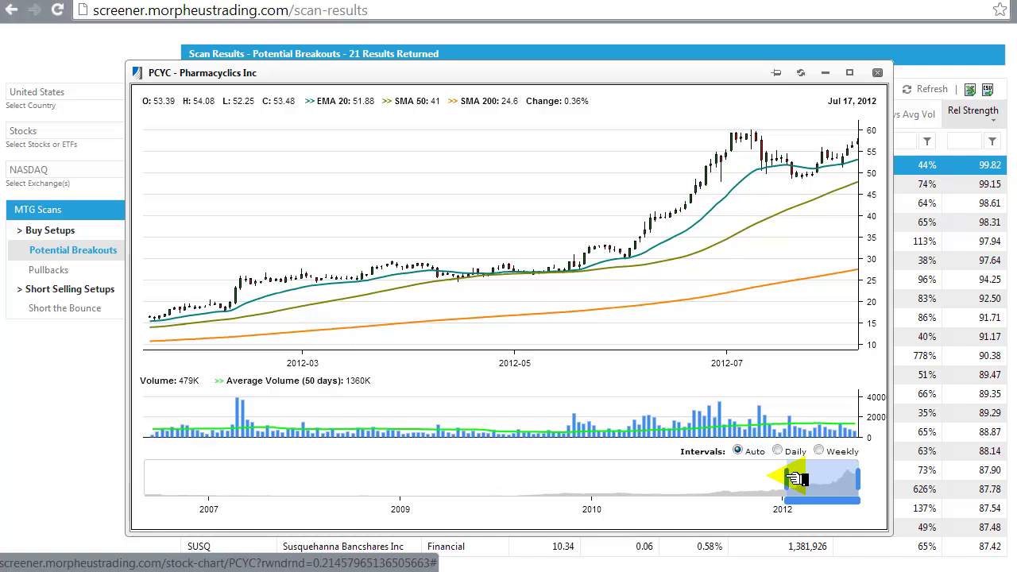
mouse_move(795, 479)
left_mouse_down()
mouse_move(823, 479)
mouse_move(807, 480)
left_mouse_up()
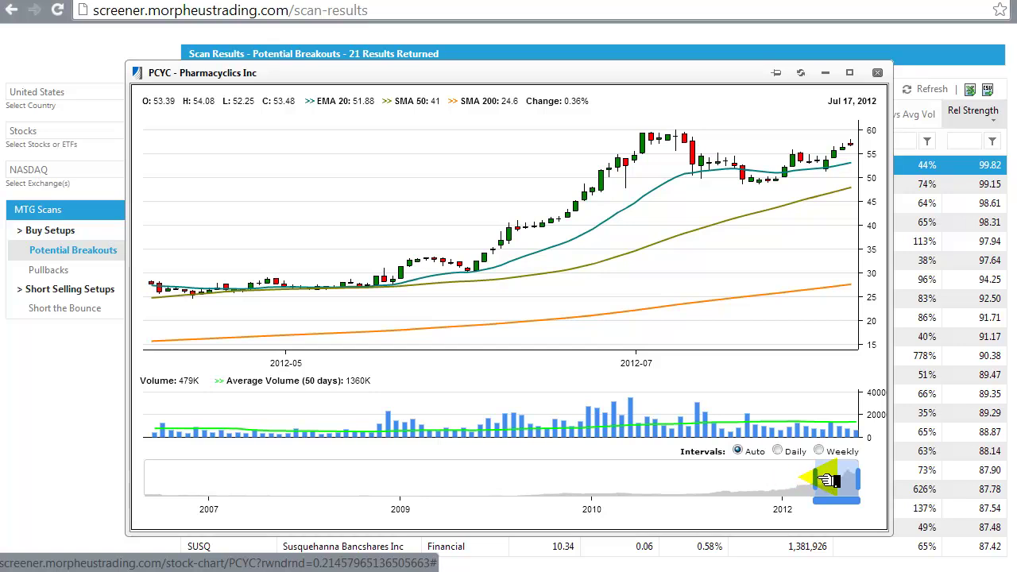
left_click_drag(826, 480, 839, 480)
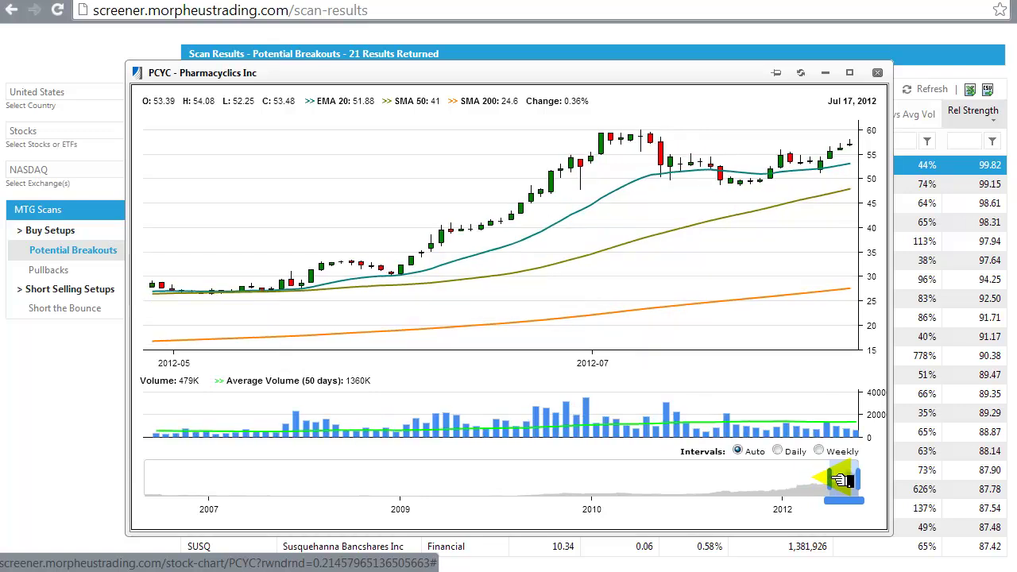
left_click_drag(841, 480, 778, 466)
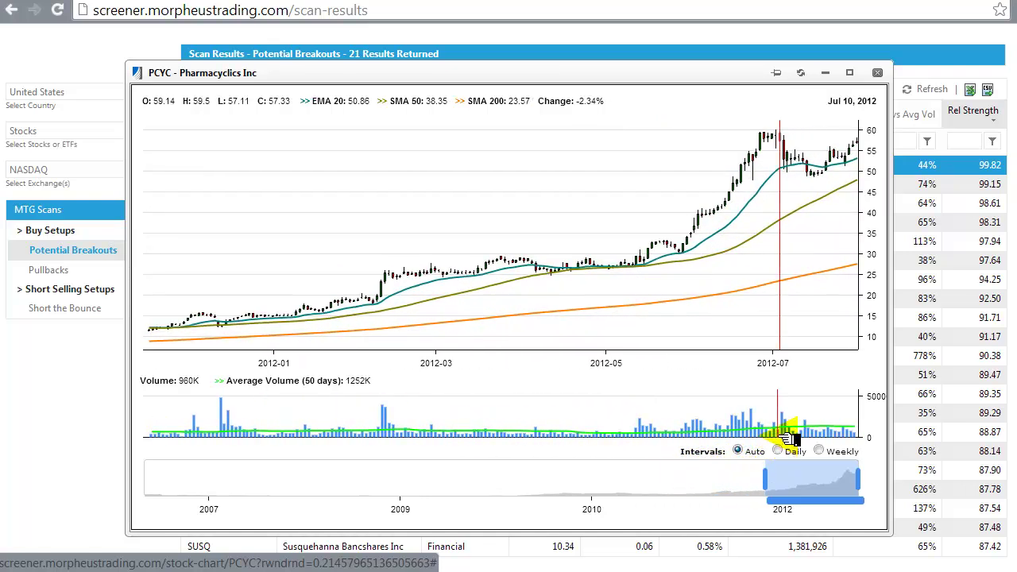
Step: Set the PCYC chart interval to Weekly and adjust the date range to start around the end of October 2011
left_click(827, 452)
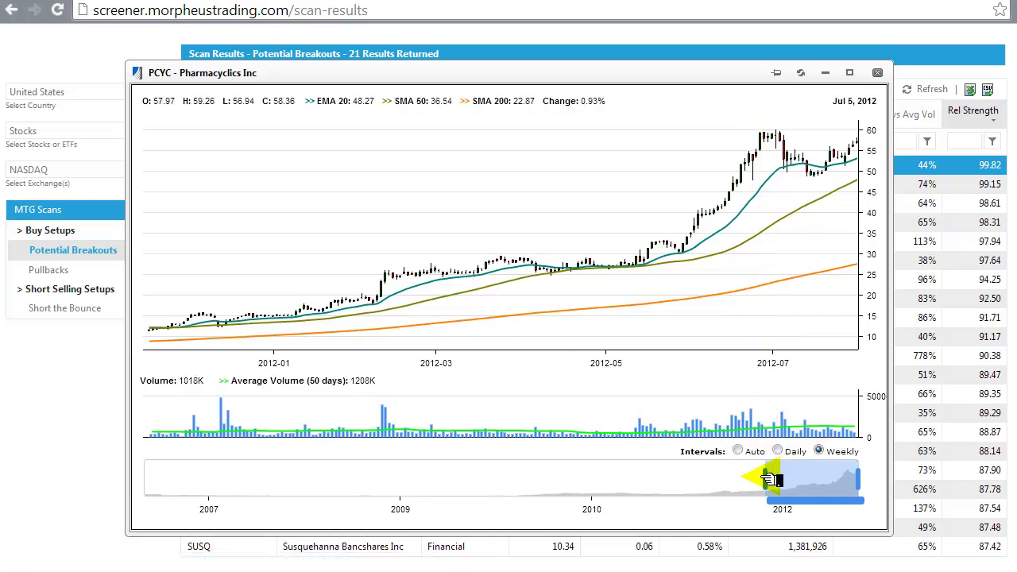
left_click_drag(773, 479, 751, 482)
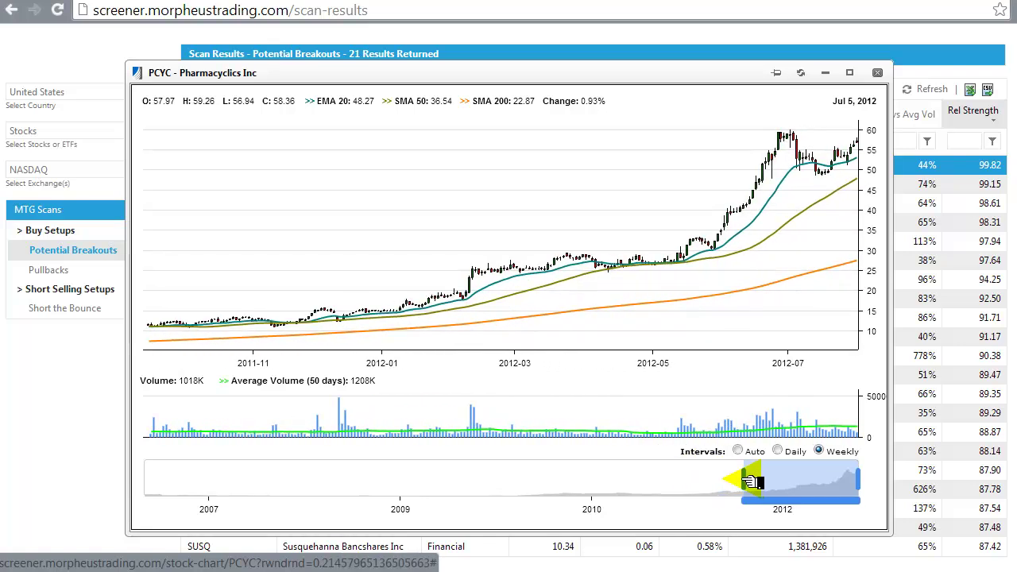
left_click_drag(750, 480, 759, 480)
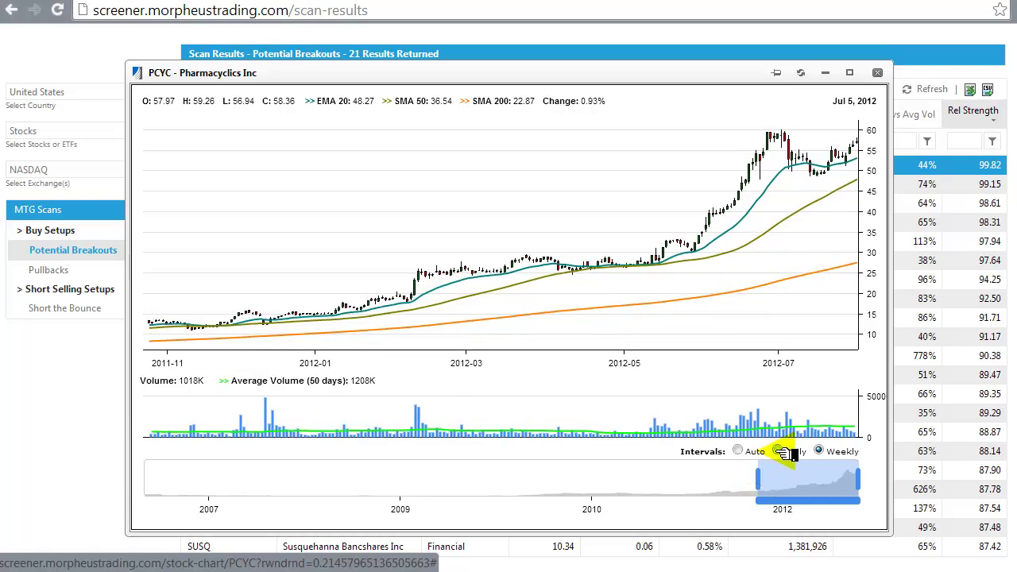
Step: Set the PCYC chart interval to Daily, narrow its date range to start around late February 2012, and close the chart
left_click(779, 452)
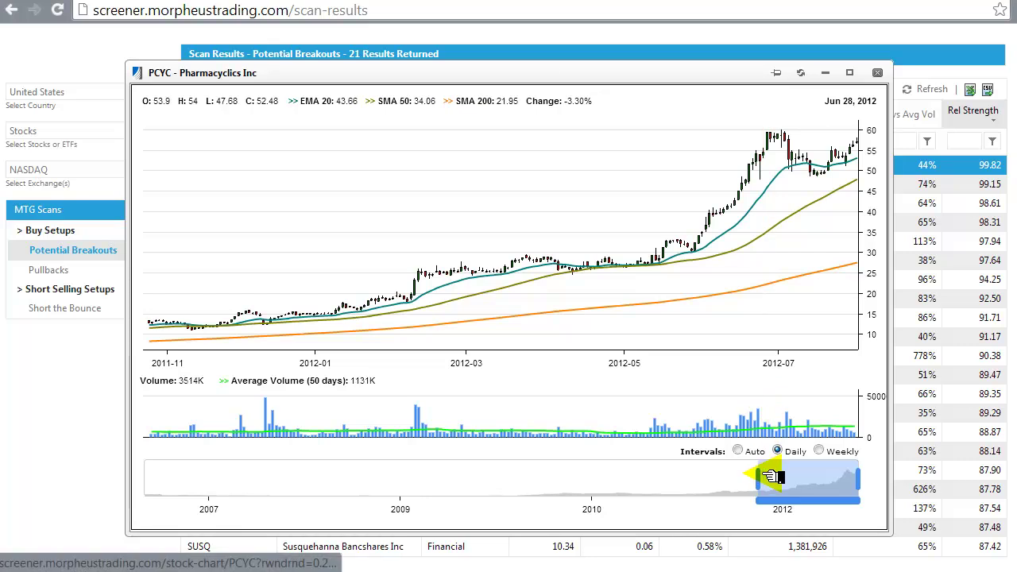
left_click_drag(777, 477, 812, 477)
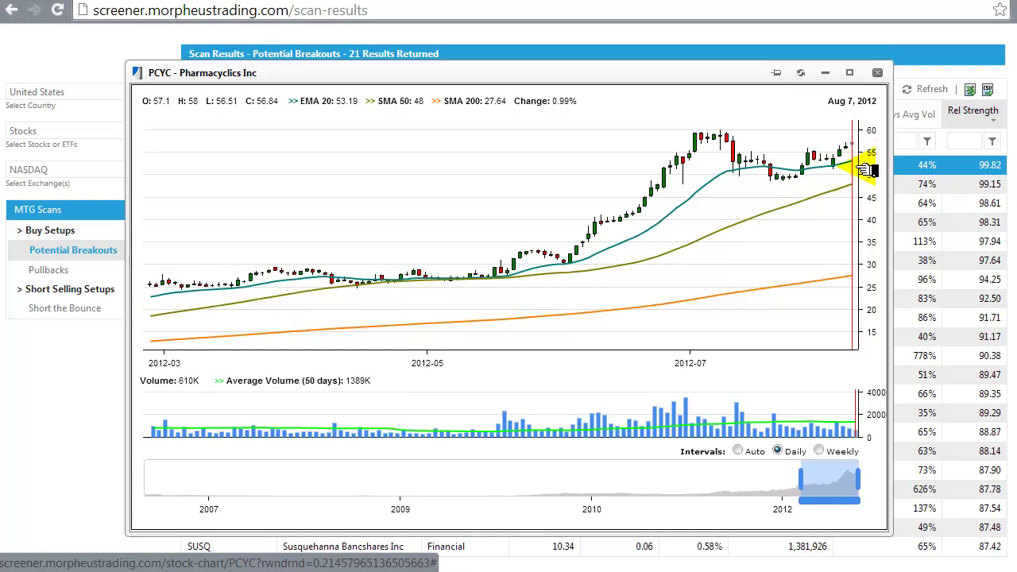
left_click(878, 72)
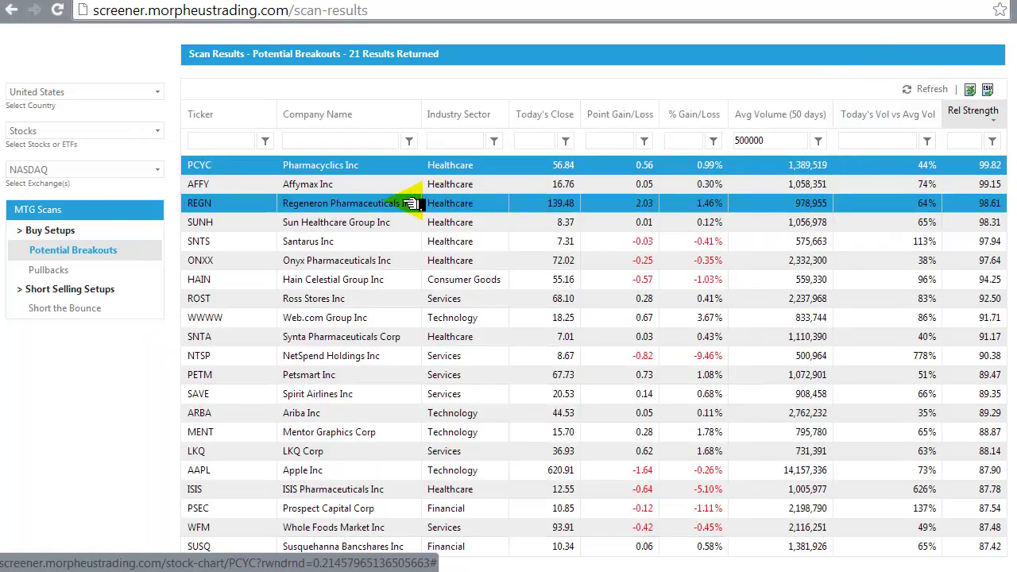
Step: Open the REGN chart, switch to the SNTS (Santarus Inc) chart, and narrow its date range to start around mid-March 2012
left_click(437, 202)
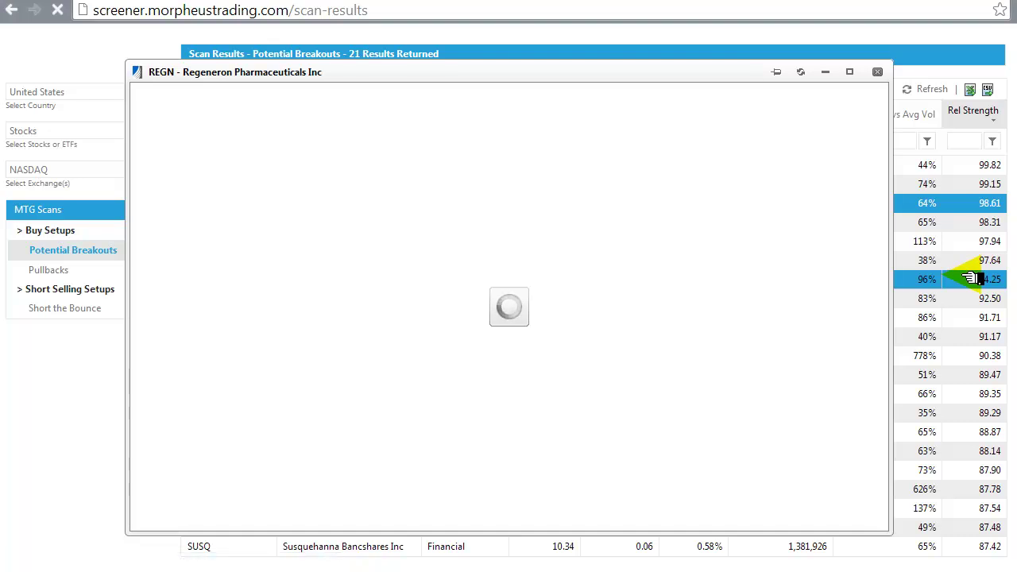
key("Down")
key("Down")
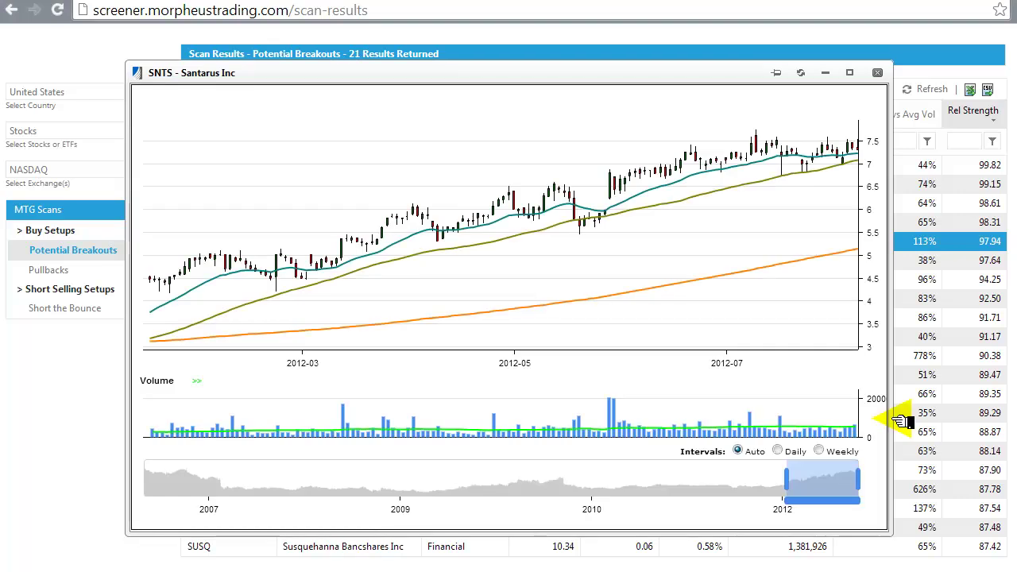
left_click_drag(793, 480, 821, 469)
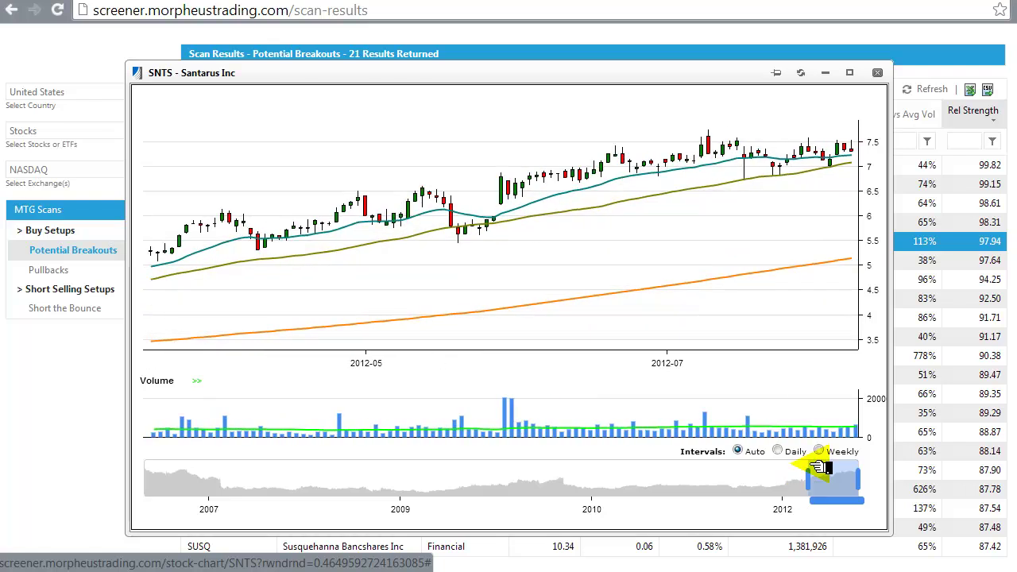
Step: Open the ONXX (Onyx Pharmaceuticals Inc) chart, narrow its date range to start around late February 2012, and close it
scroll(821, 469, "down", 1)
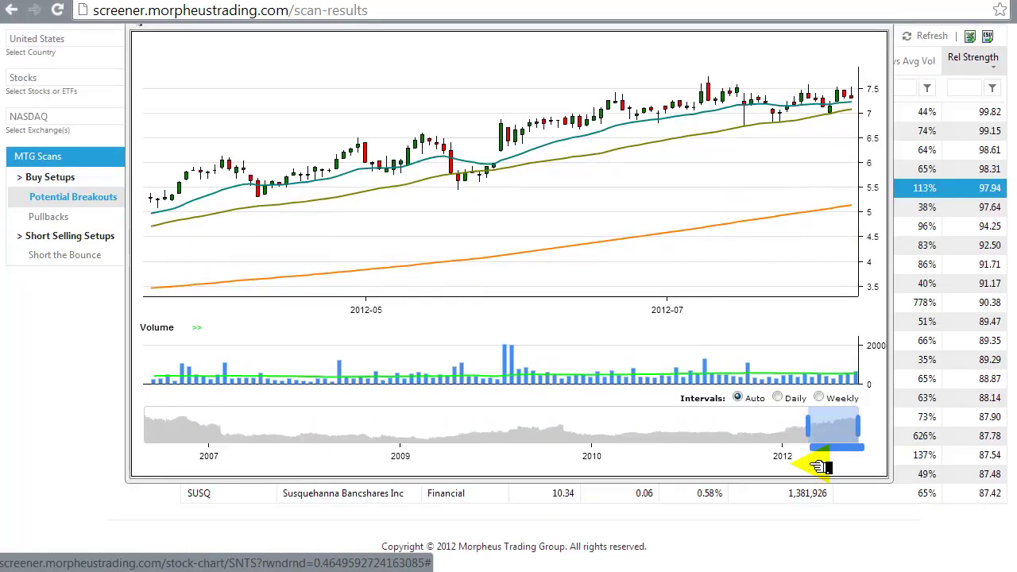
left_click(938, 210)
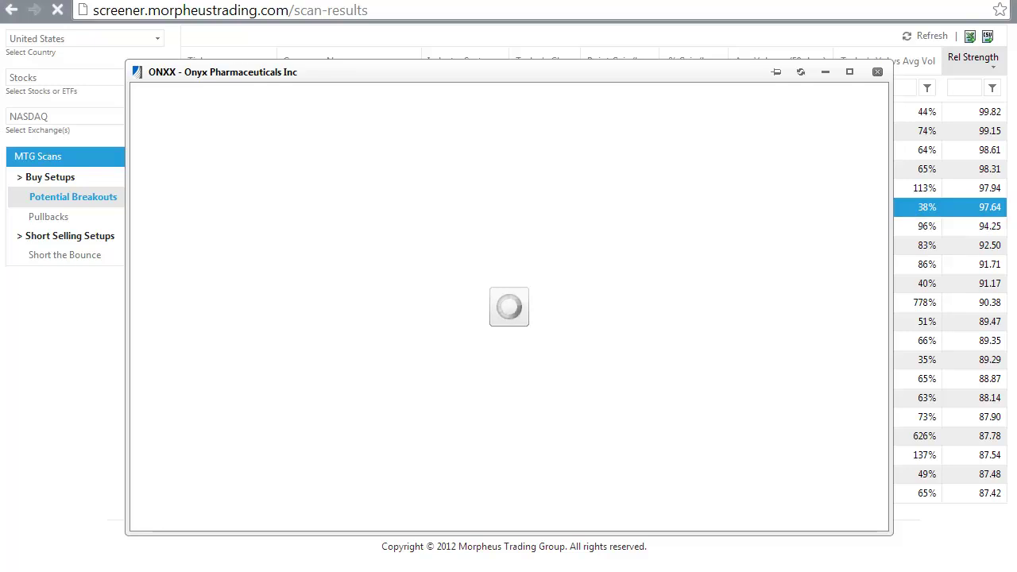
scroll(509, 302, "up", 1)
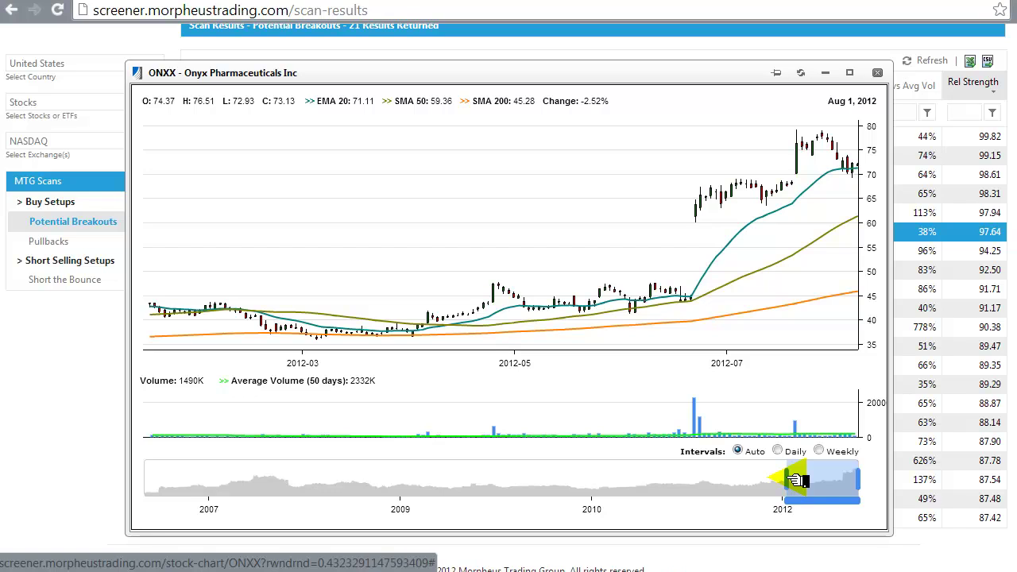
left_click_drag(792, 481, 814, 482)
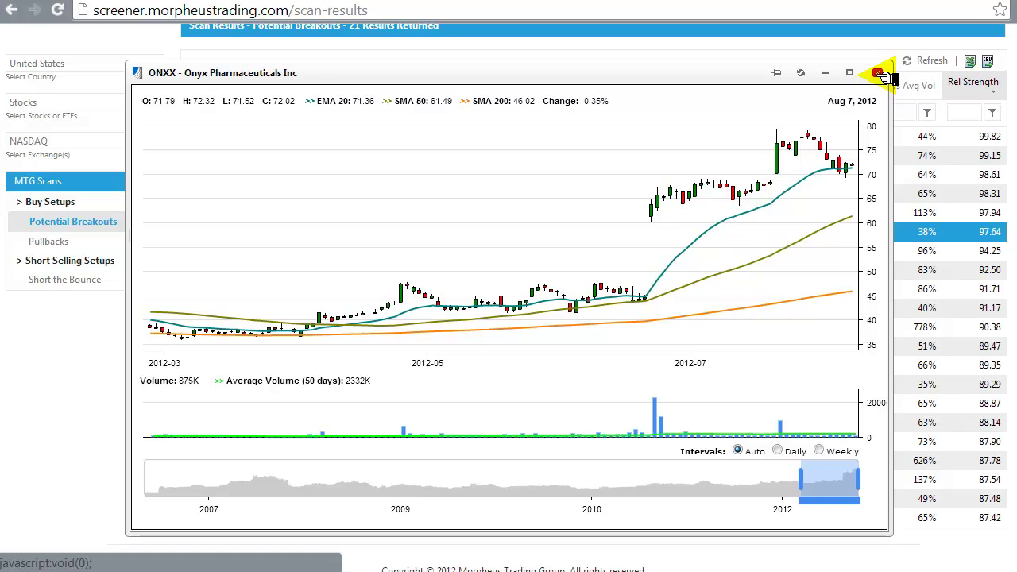
left_click(880, 74)
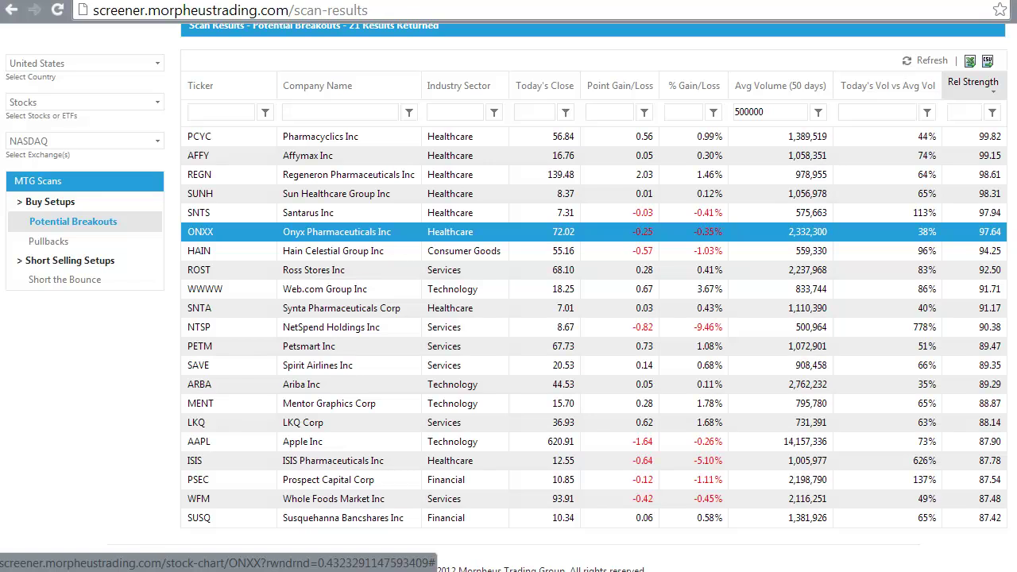
Step: Look over the full list of Potential Breakouts results once more
scroll(509, 286, "up", 2)
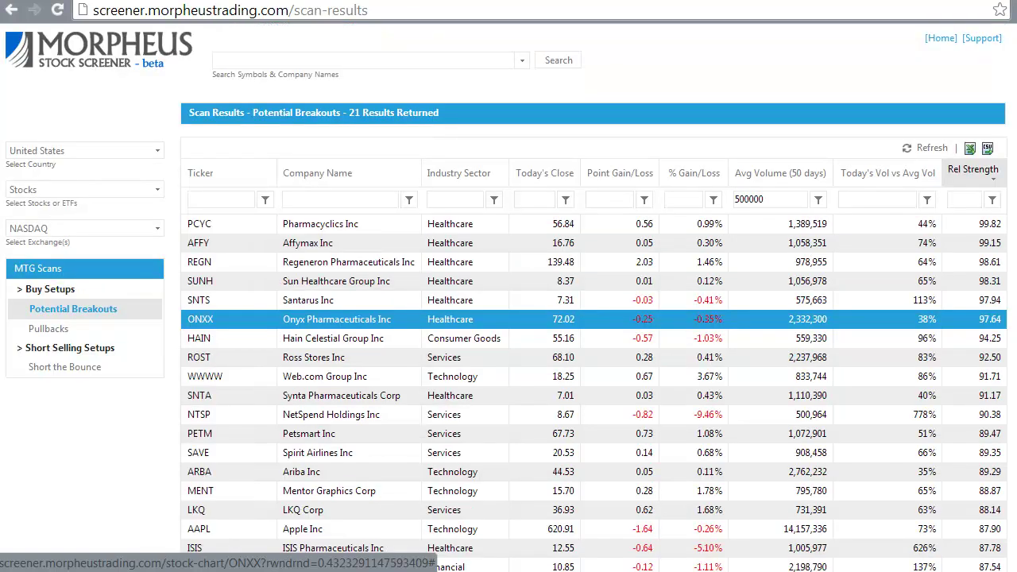
scroll(509, 286, "down", 3)
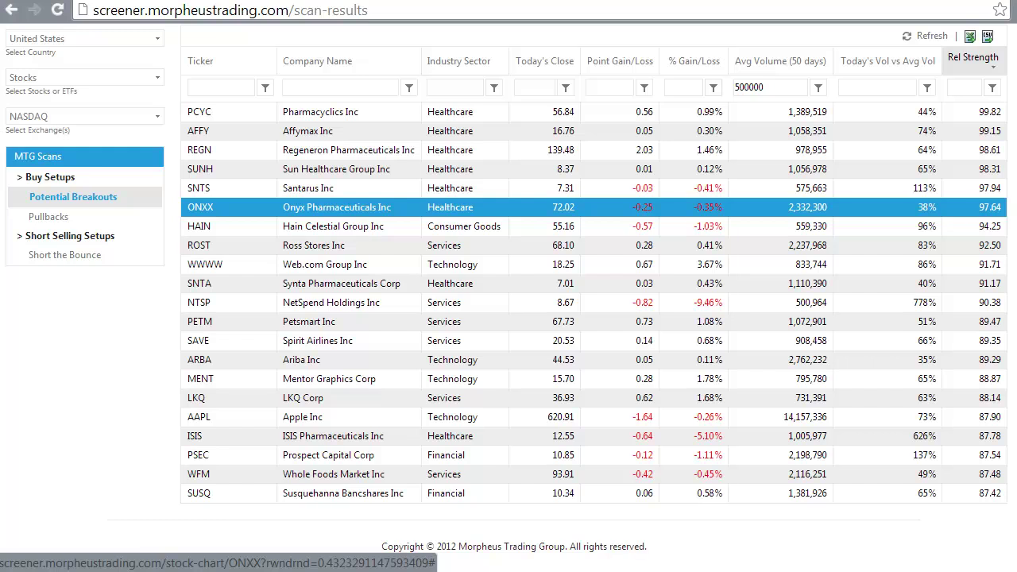
scroll(509, 286, "up", 3)
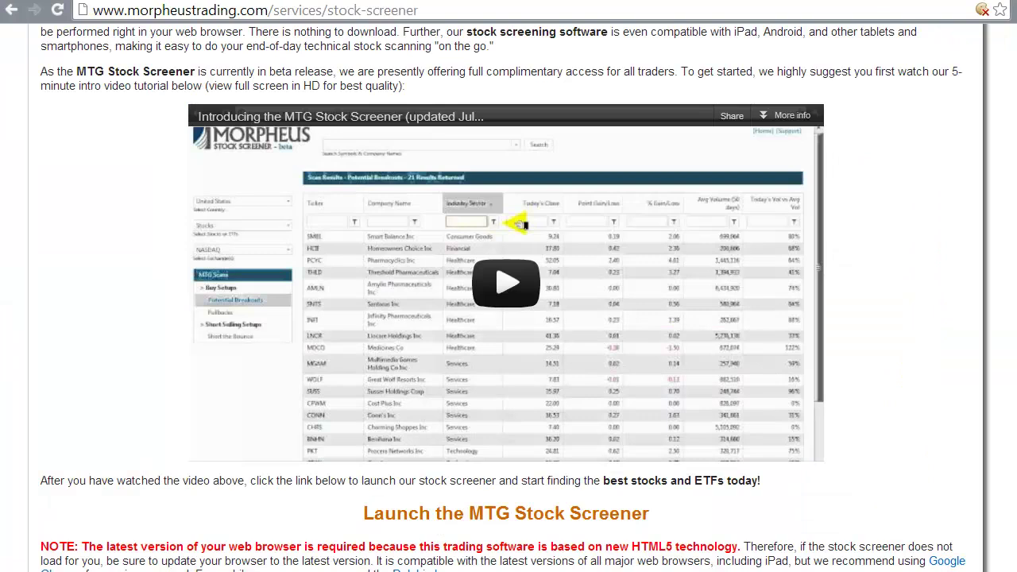
Step: Examine the MTG Stock Screener web page, including its introduction, tutorial video and launch link
scroll(521, 225, "up", 5)
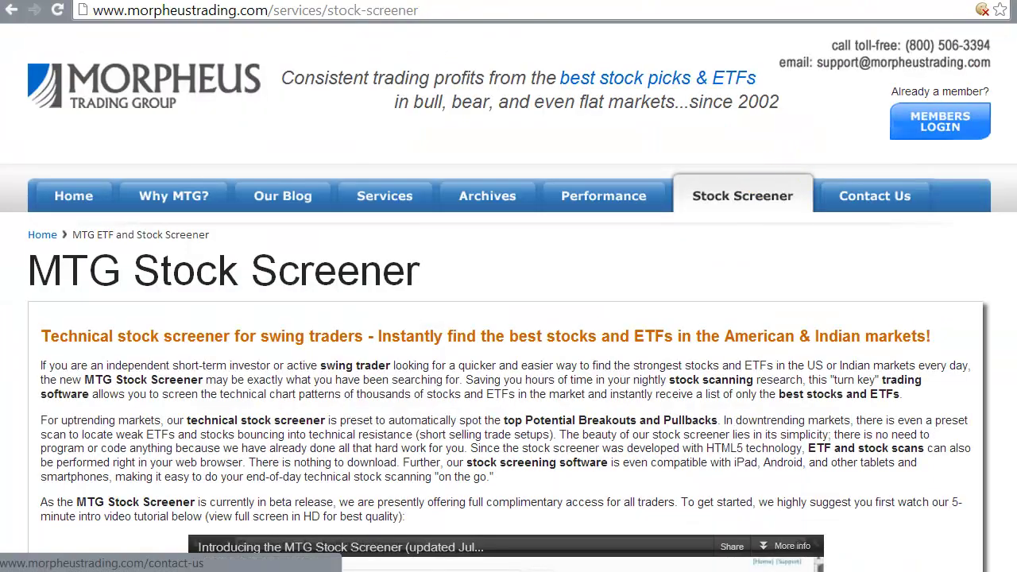
scroll(508, 317, "down", 5)
scroll(509, 318, "down", 1)
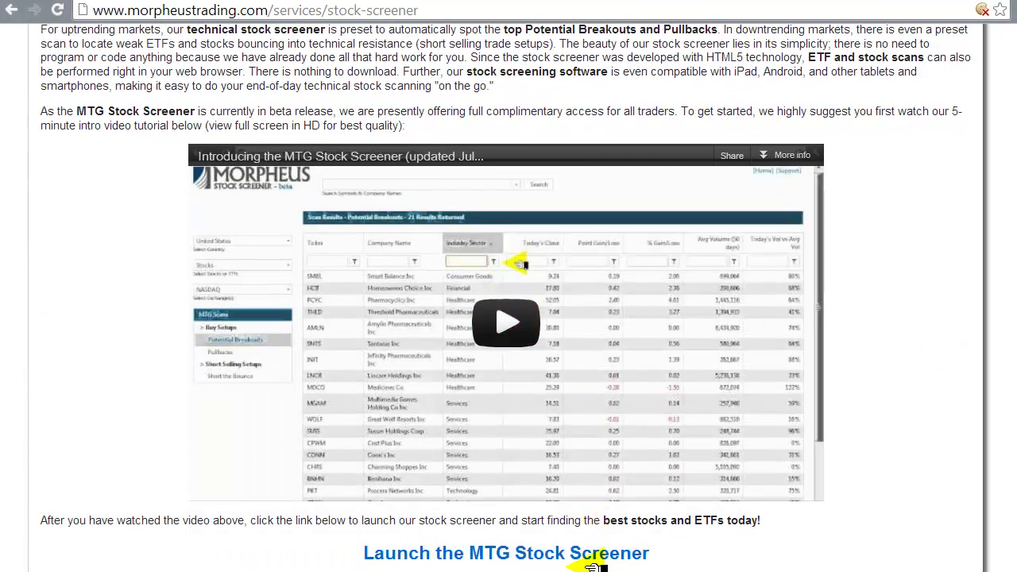
scroll(1006, 154, "up", 6)
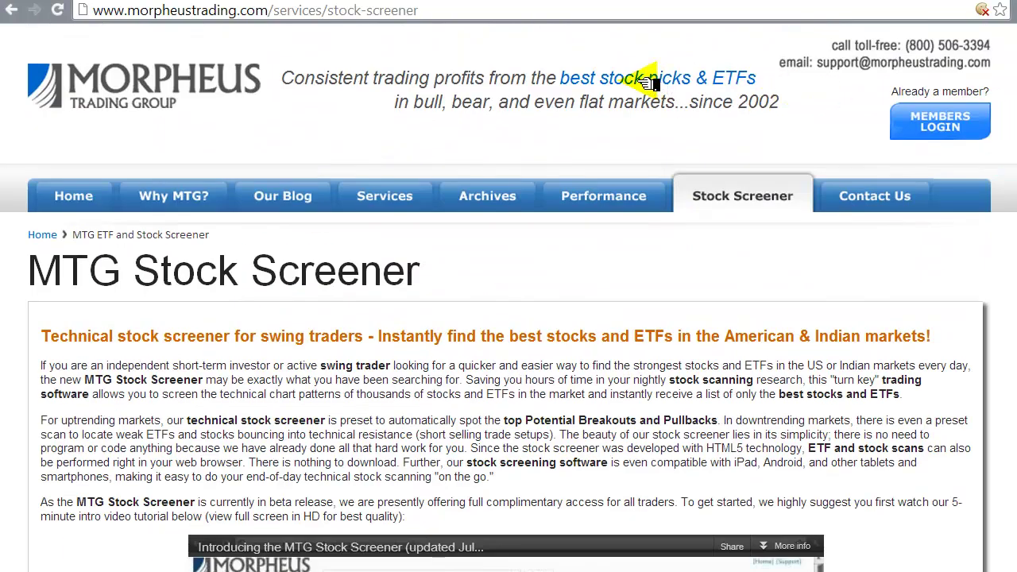
Step: Go to the Morpheus Trading Group blog, reset the page zoom, and open the swing trading strategy page
left_click(309, 198)
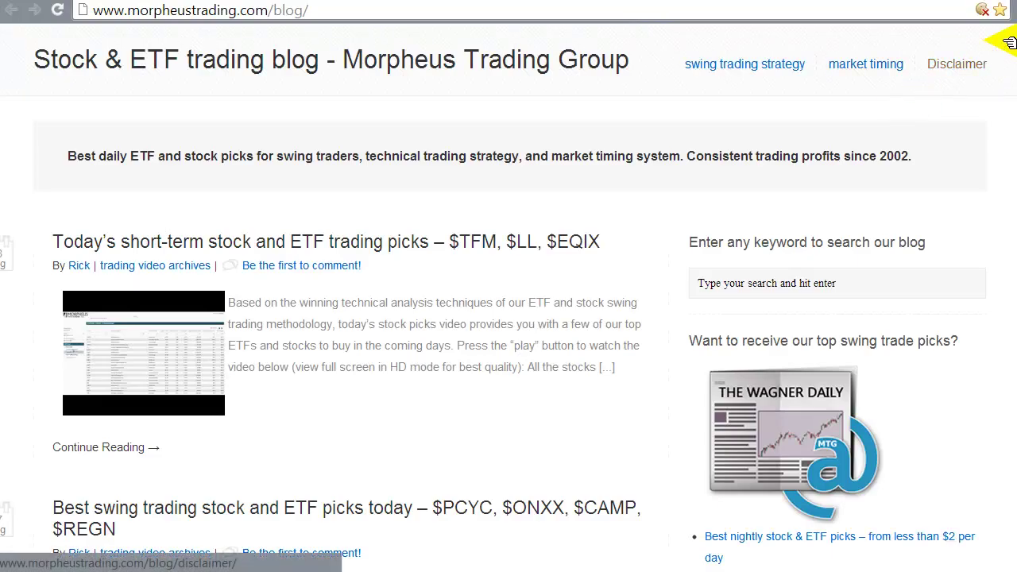
left_click(1014, 10)
key("ctrl+0")
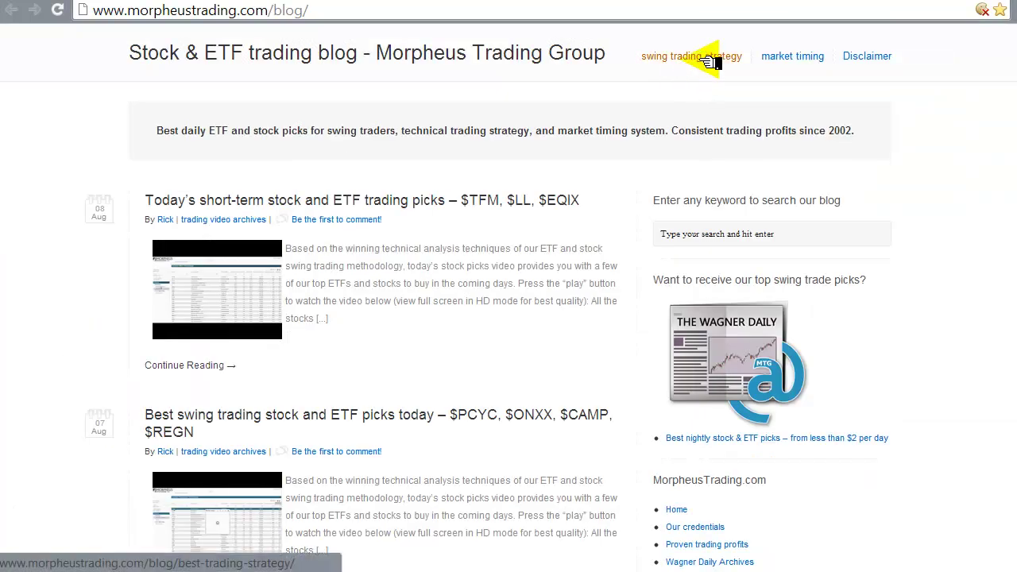
left_click(709, 62)
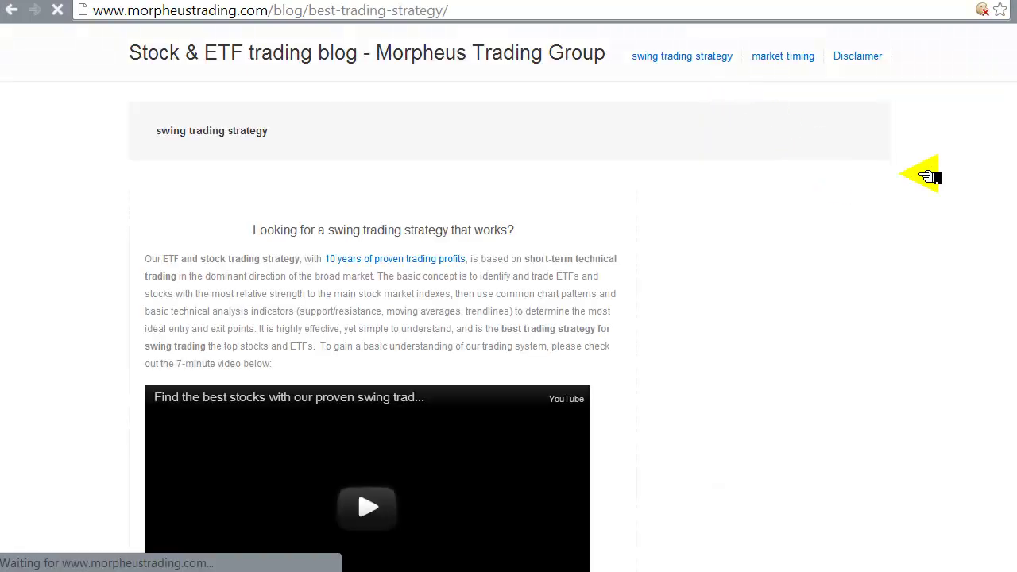
Step: Examine the swing trading strategy page, including its video, buy setup and exit strategy sections
scroll(509, 318, "down", 2)
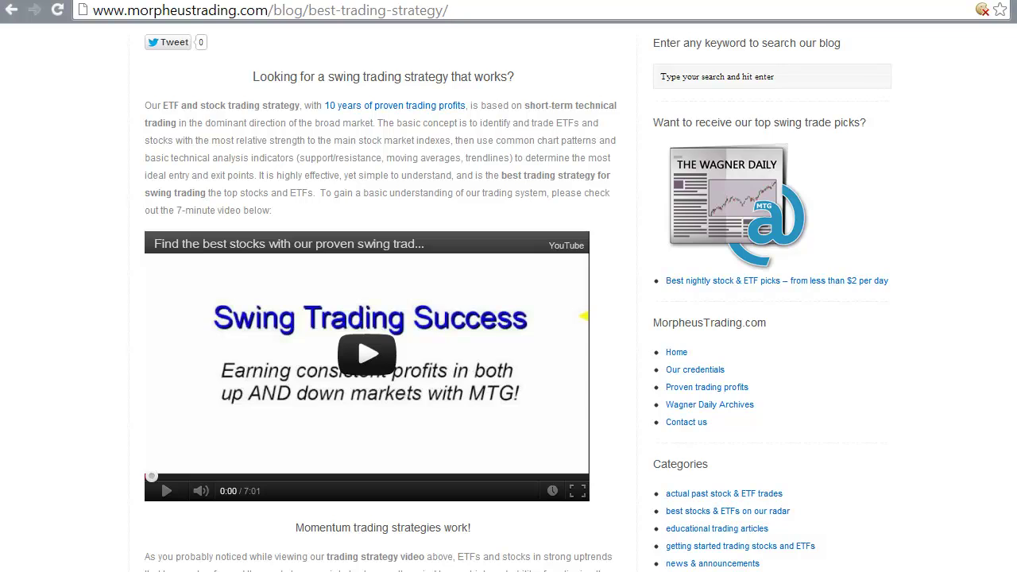
scroll(509, 302, "down", 1)
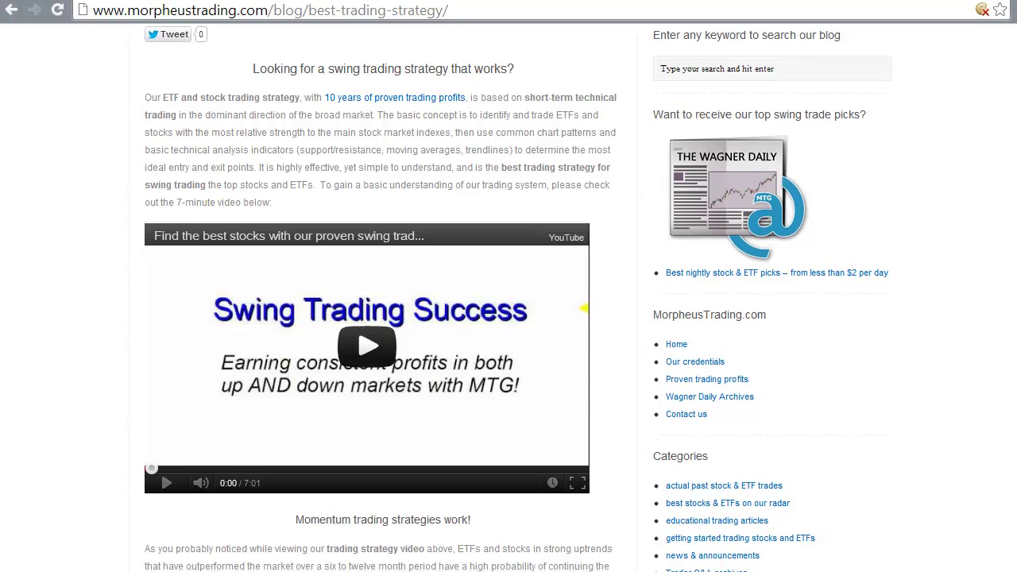
scroll(509, 302, "down", 5)
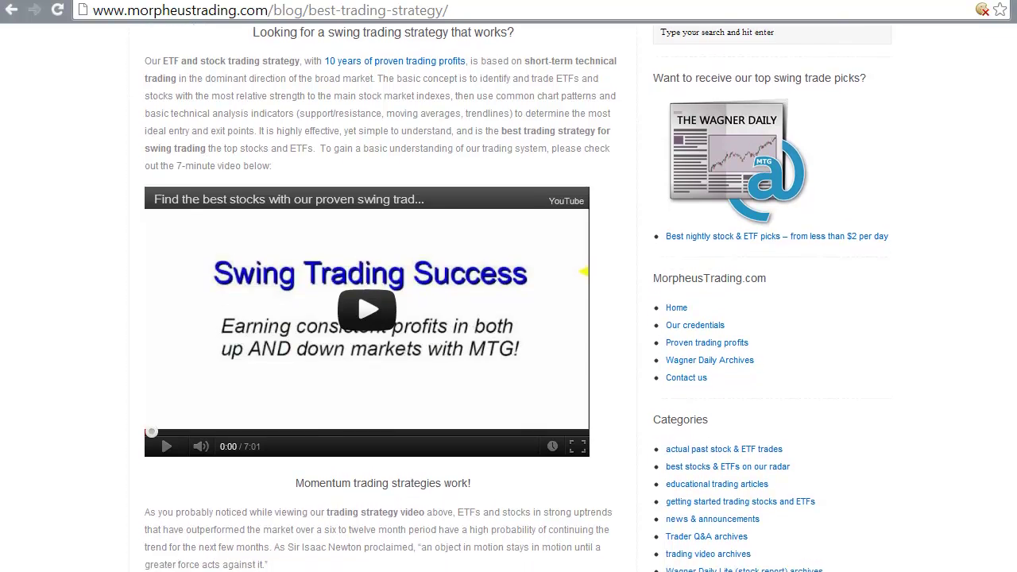
scroll(509, 302, "down", 15)
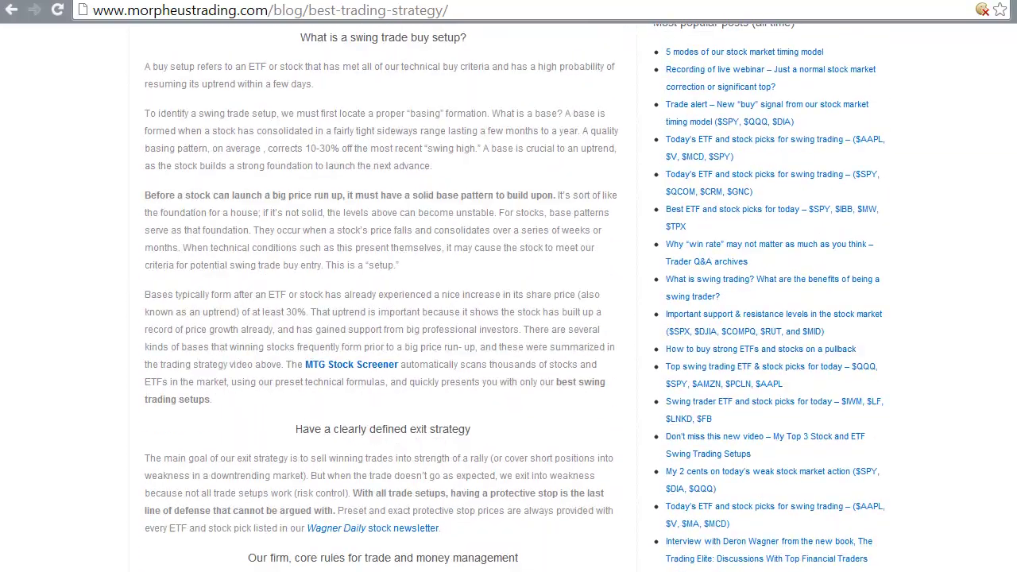
scroll(509, 302, "down", 6)
scroll(508, 302, "up", 20)
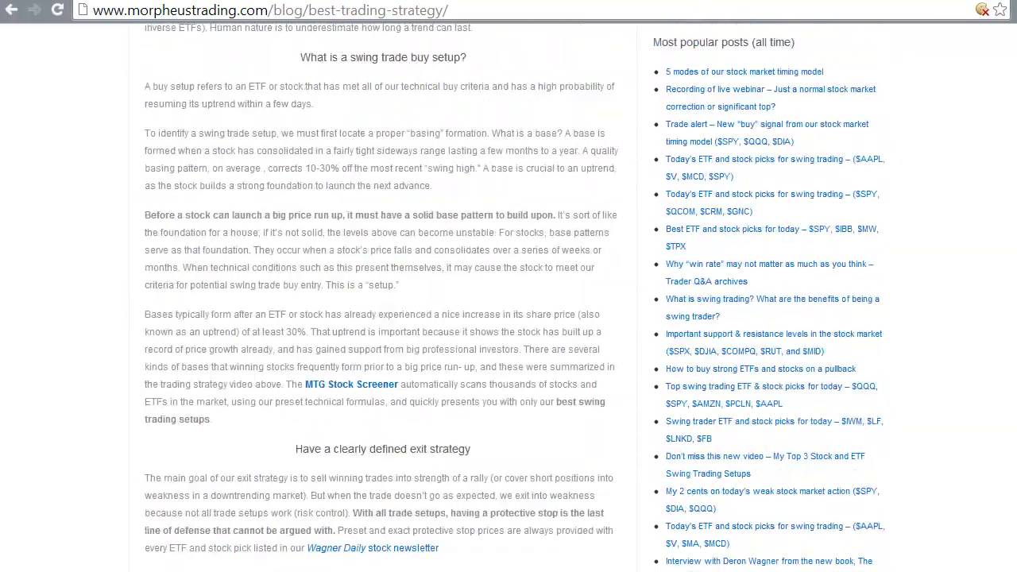
scroll(509, 302, "up", 12)
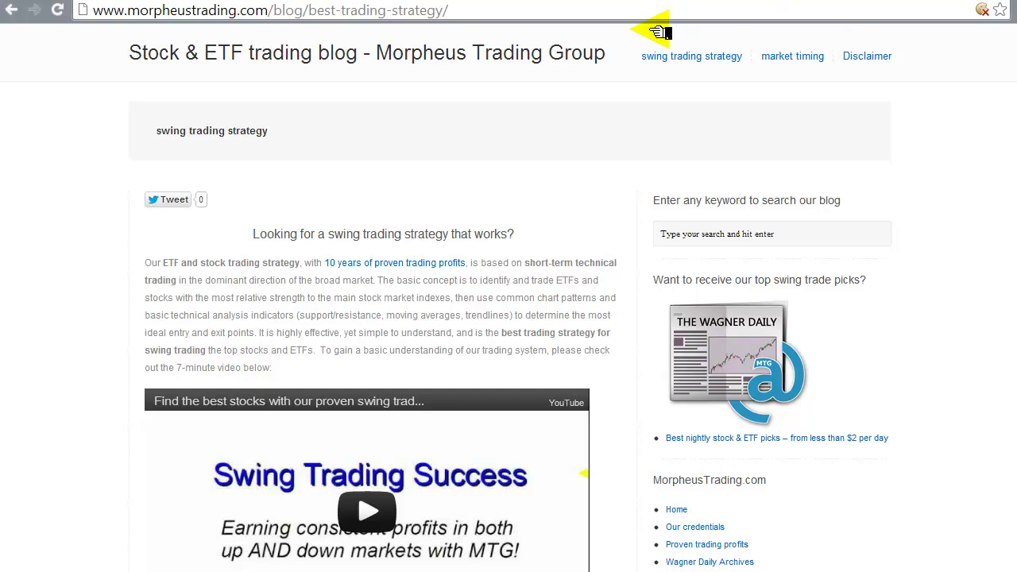